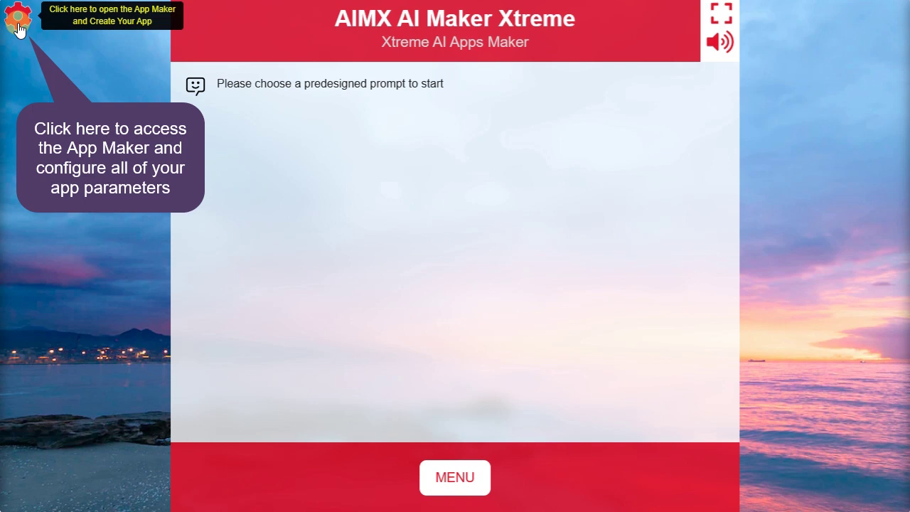
- Open the App Maker settings and set the title to "AI Budget Planner" and the subtitle to "Helps you manage your finances"
{"action": "left_click", "coordinate": [18, 27]}
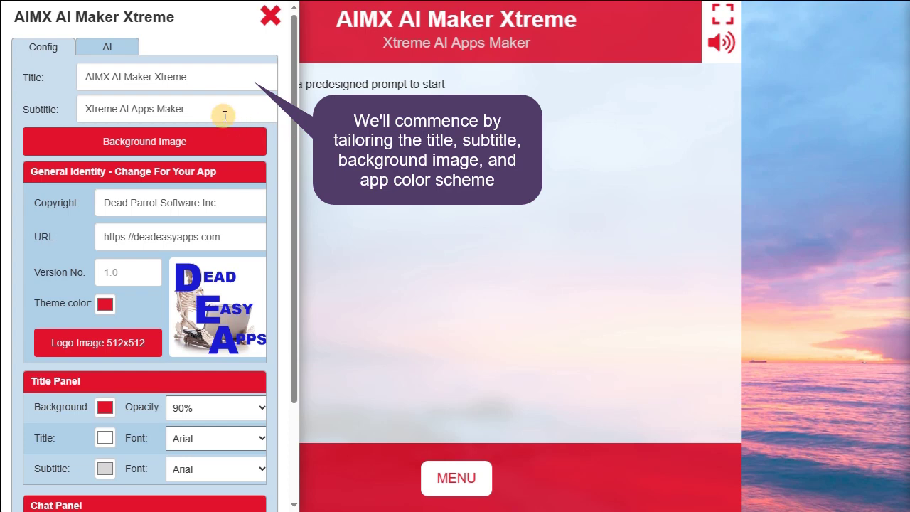
{"action": "left_click_drag", "start_coordinate": [227, 75], "coordinate": [46, 73]}
{"action": "type", "text": "AI Budget Planner"}
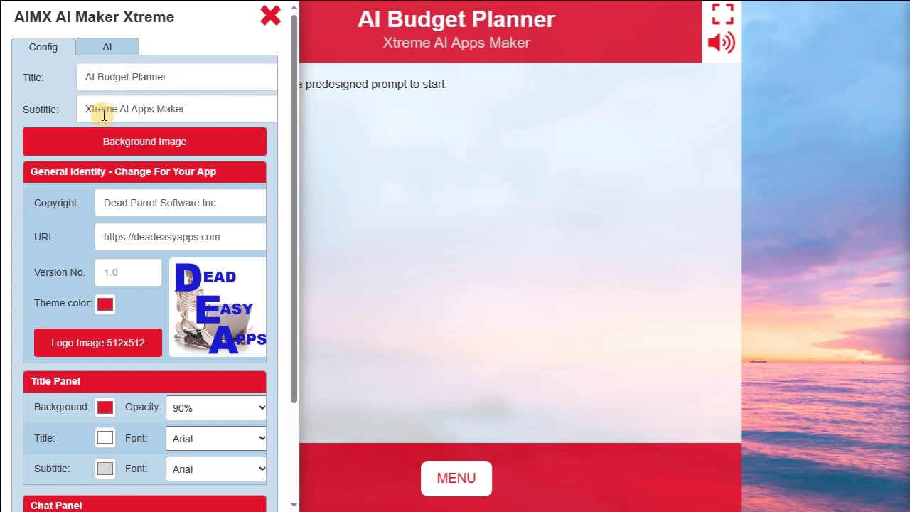
{"action": "left_click_drag", "start_coordinate": [206, 108], "coordinate": [57, 108]}
{"action": "type", "text": "Helps you manage your finances"}
- Set the app's background image to budgetplanner.jpg from the img folder
{"action": "left_click", "coordinate": [101, 147]}
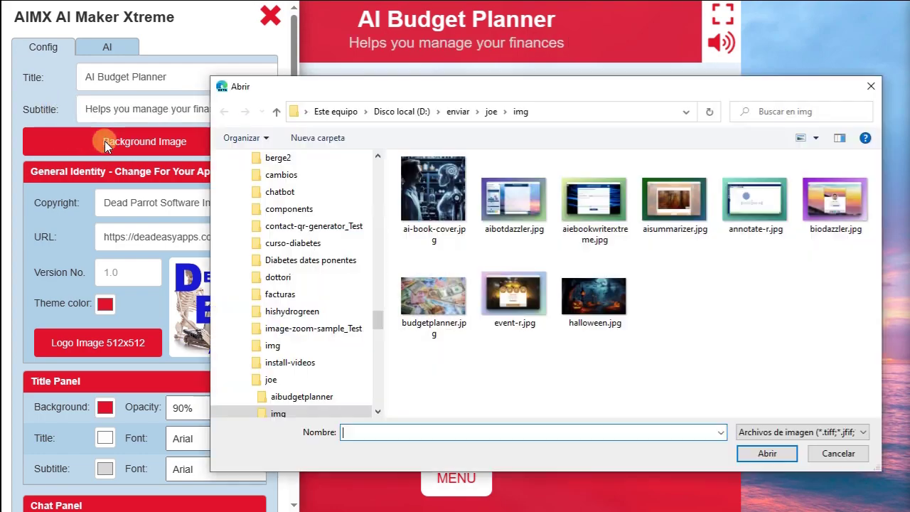
{"action": "left_click", "coordinate": [426, 315]}
{"action": "left_click", "coordinate": [762, 456]}
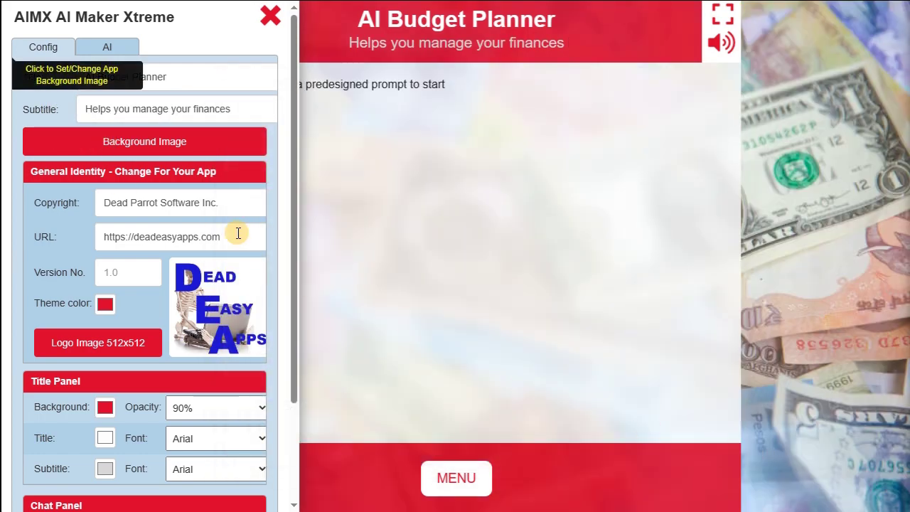
- Enter version number 1.0 and set the theme color to RGB 73, 45, 99
{"action": "left_click", "coordinate": [118, 271]}
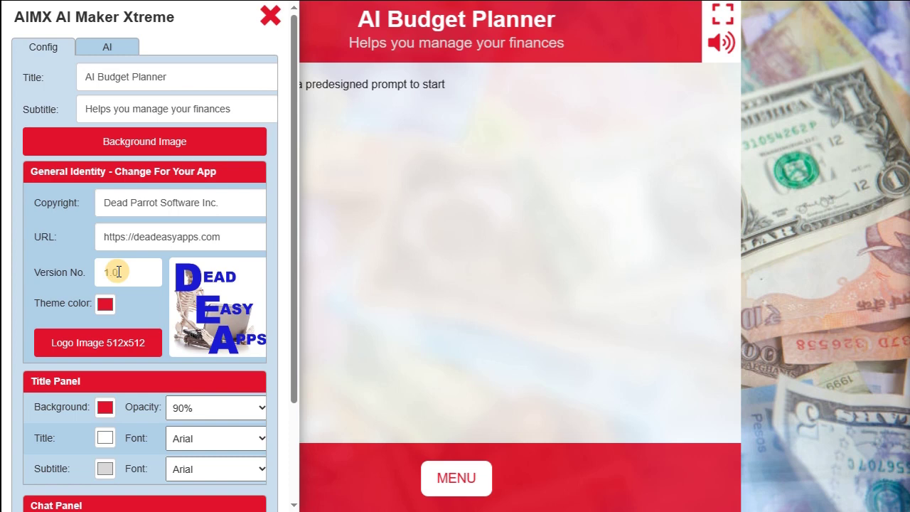
{"action": "left_click", "coordinate": [105, 303]}
{"action": "double_click", "coordinate": [138, 461]}
{"action": "type", "text": "7"}
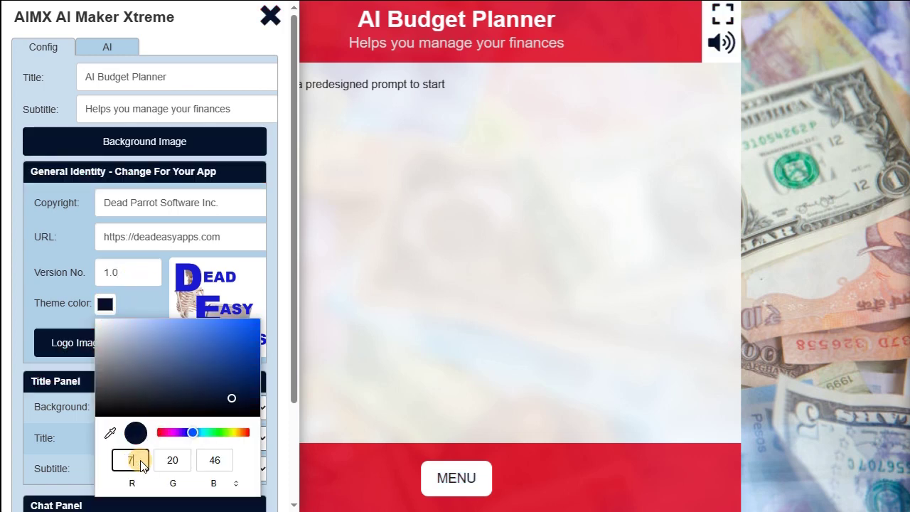
{"action": "type", "text": "3"}
{"action": "double_click", "coordinate": [173, 462]}
{"action": "type", "text": "45"}
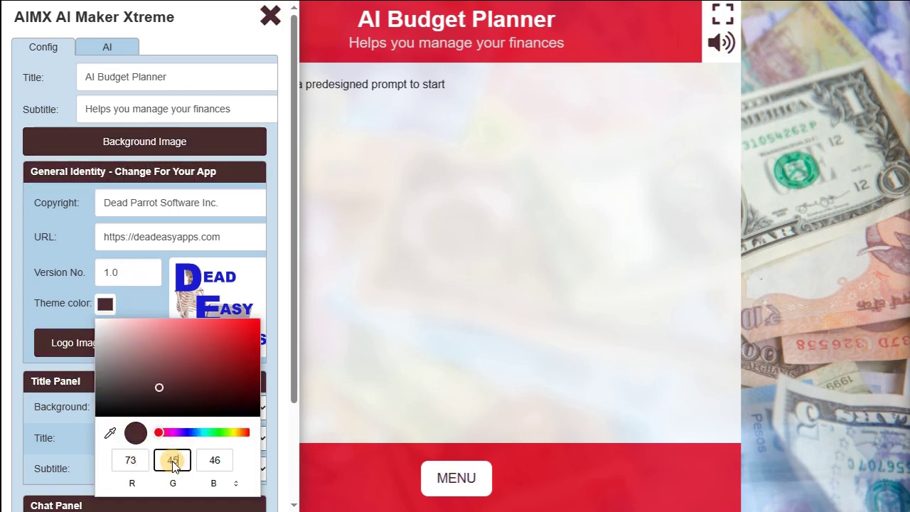
{"action": "double_click", "coordinate": [214, 461]}
{"action": "type", "text": "99"}
{"action": "left_click", "coordinate": [47, 246]}
- Set the title panel's background color to RGB 73, 45, 99
{"action": "scroll", "coordinate": [56, 246], "scroll_direction": "down", "scroll_amount": 3}
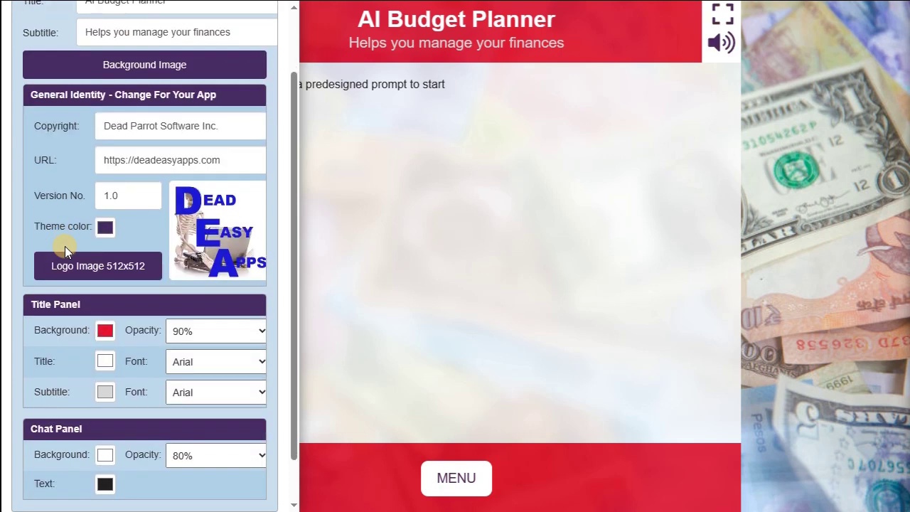
{"action": "left_click", "coordinate": [105, 281]}
{"action": "double_click", "coordinate": [130, 437]}
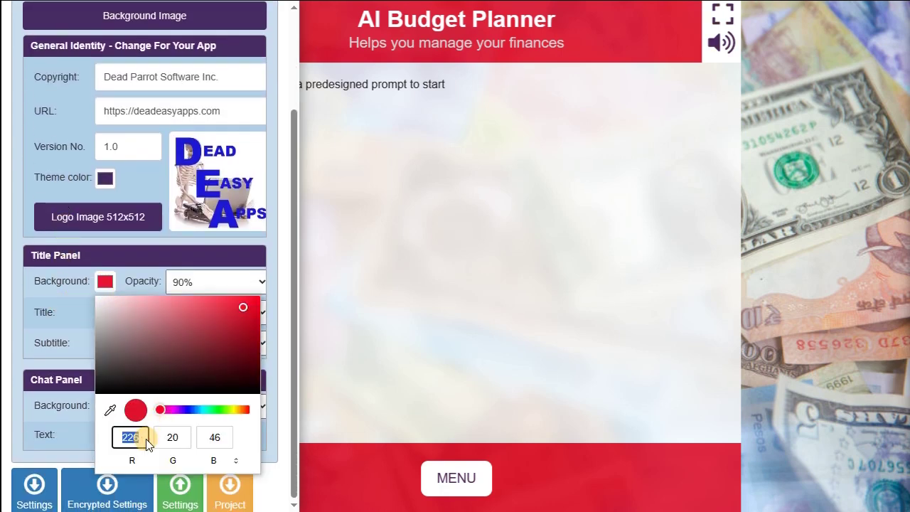
{"action": "type", "text": "73"}
{"action": "double_click", "coordinate": [171, 436]}
{"action": "type", "text": "45"}
{"action": "double_click", "coordinate": [213, 437]}
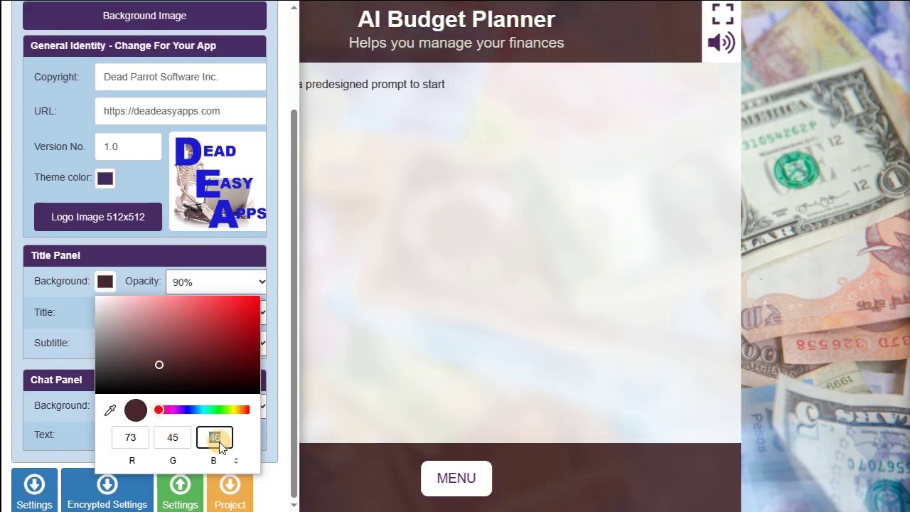
{"action": "type", "text": "99"}
- Set the subtitle text color in the title panel to RGB 227, 199, 255
{"action": "left_click", "coordinate": [103, 344]}
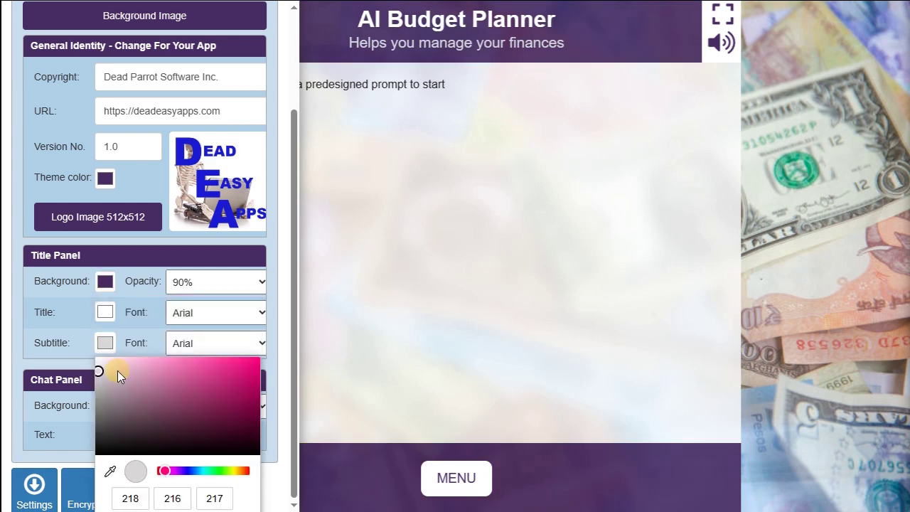
{"action": "left_click", "coordinate": [131, 498]}
{"action": "double_click", "coordinate": [131, 499]}
{"action": "type", "text": "227"}
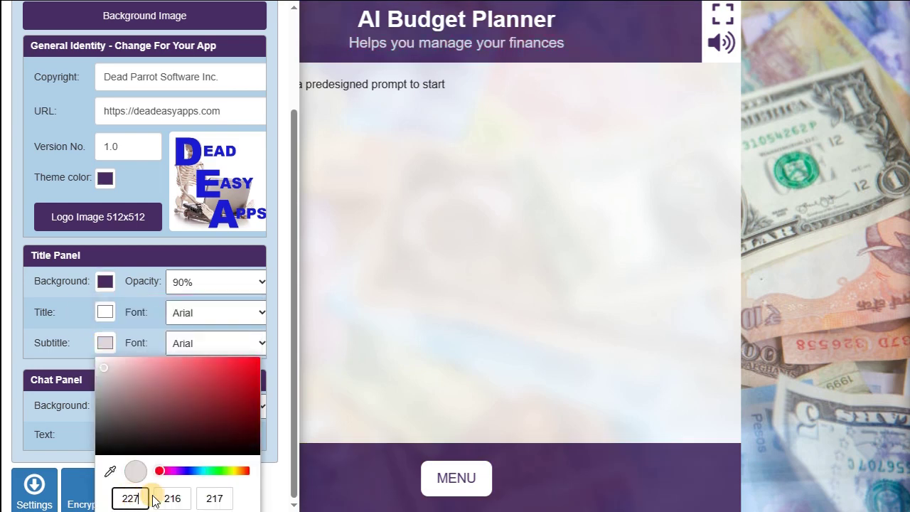
{"action": "double_click", "coordinate": [172, 499]}
{"action": "type", "text": "199"}
{"action": "double_click", "coordinate": [214, 498]}
{"action": "type", "text": "255"}
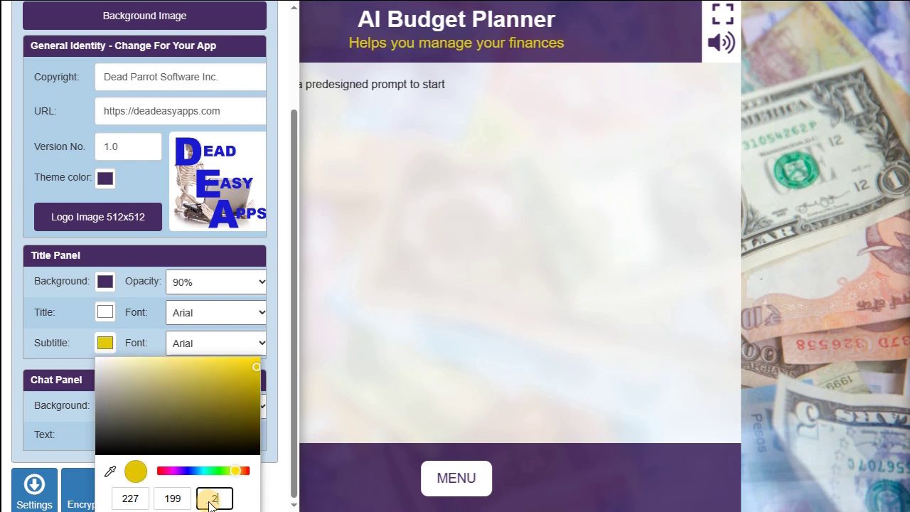
{"action": "left_click", "coordinate": [74, 364]}
- Set the chat panel's background opacity to 90%
{"action": "left_click", "coordinate": [172, 406]}
{"action": "key", "text": "Down"}
{"action": "key", "text": "Return"}
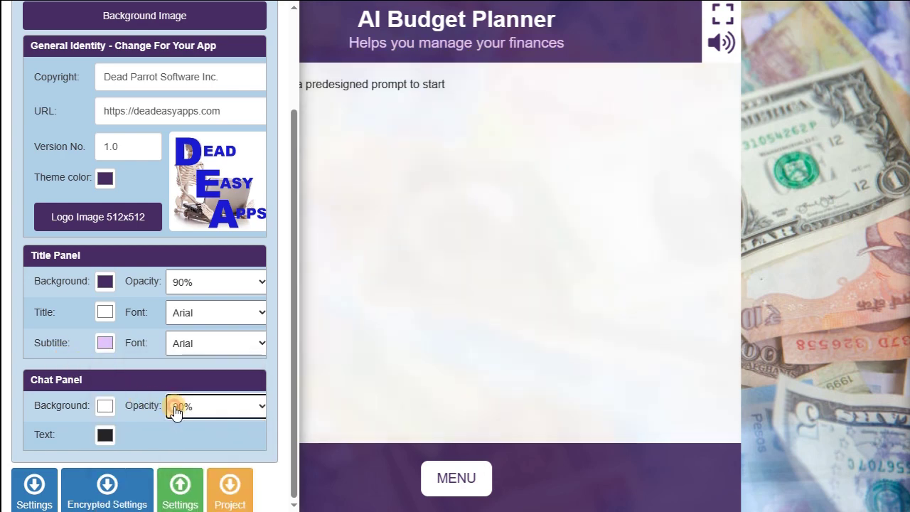
- Open the AI settings and paste the OpenAI API key into its field
{"action": "scroll", "coordinate": [145, 431], "scroll_direction": "up", "scroll_amount": 2}
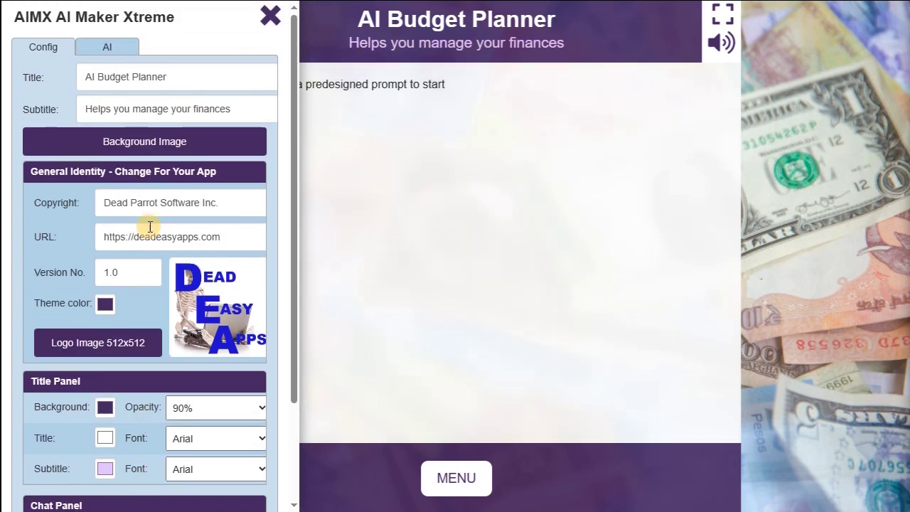
{"action": "left_click", "coordinate": [104, 50]}
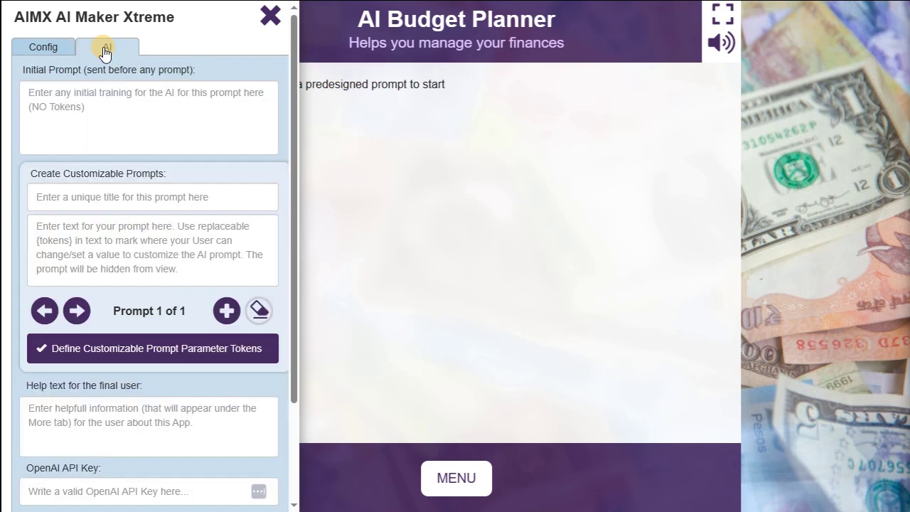
{"action": "scroll", "coordinate": [195, 187], "scroll_direction": "down", "scroll_amount": 2}
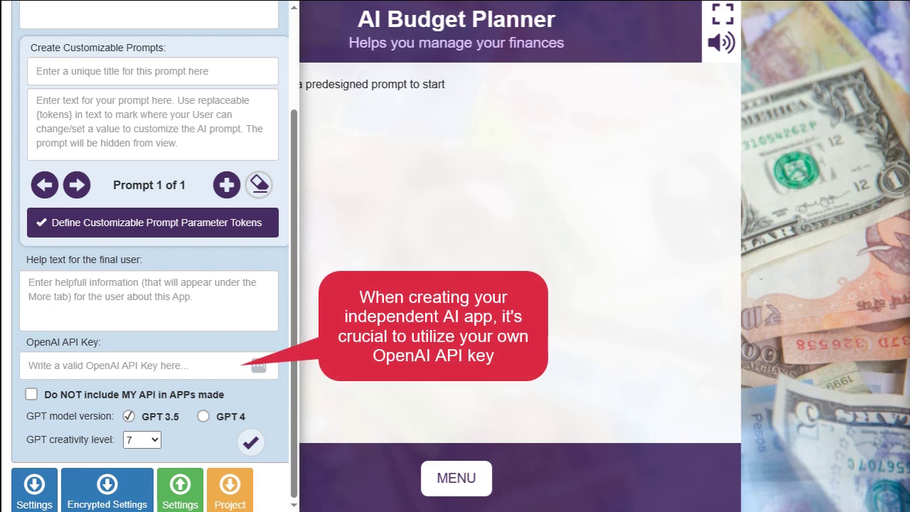
{"action": "left_click", "coordinate": [34, 366]}
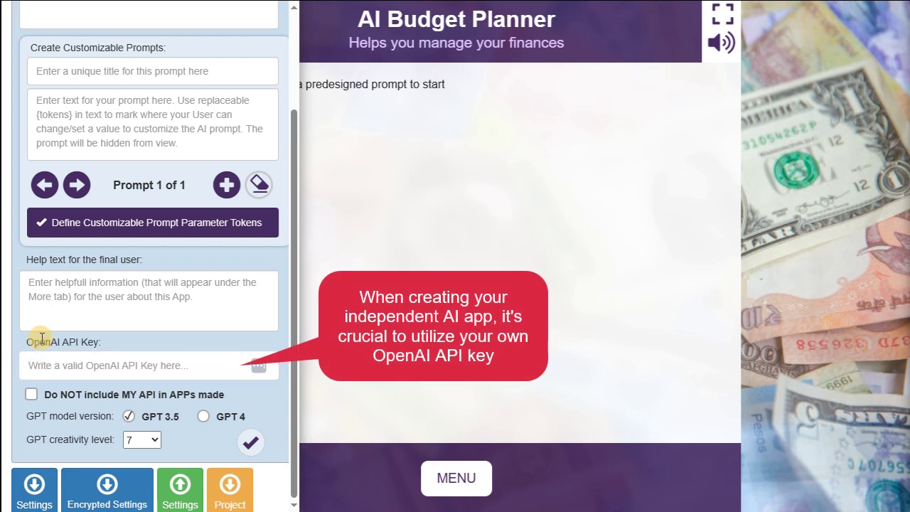
{"action": "key", "text": "ctrl+v"}
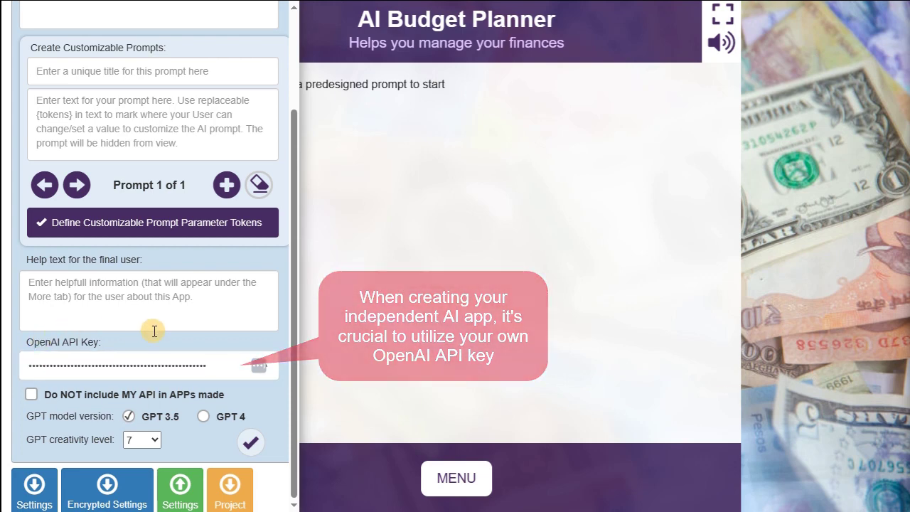
- Enter end-user help text explaining that the Budget Planner App assists with managing finances by choosing a prompt and completing its fields
{"action": "scroll", "coordinate": [152, 326], "scroll_direction": "up", "scroll_amount": 2}
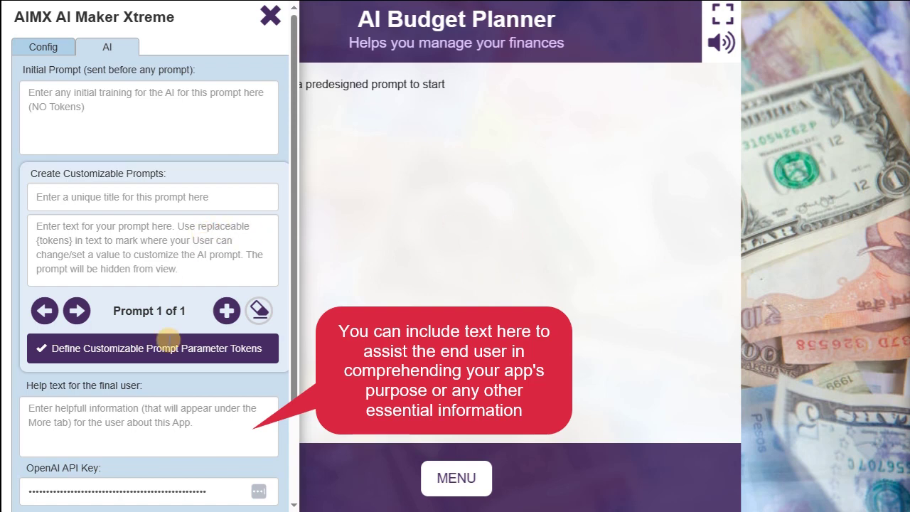
{"action": "left_click", "coordinate": [42, 406]}
{"action": "type", "text": "The Budget Planner App is designed to assist you in effectively managing your finances. Simply select the prompt that suits your needs, complete the necessary fields, and the AI will provide you with calculations and advice in response."}
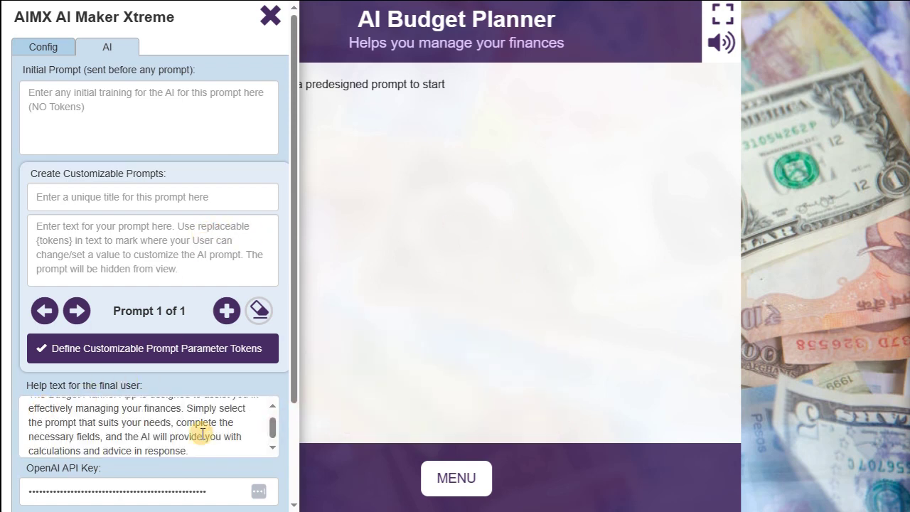
{"action": "left_click_drag", "start_coordinate": [272, 432], "coordinate": [274, 417]}
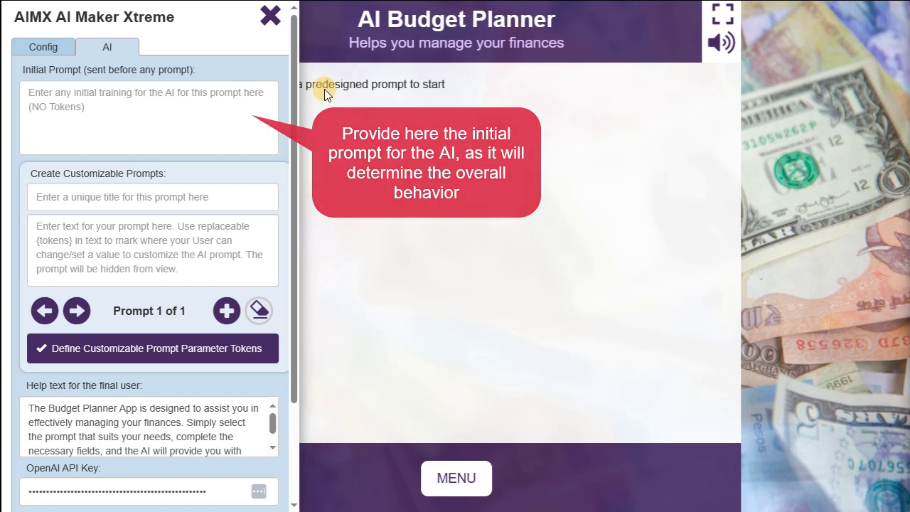
- Set the initial prompt to "Now you are an expert in finances and finances advisor willing to help."
{"action": "left_click", "coordinate": [102, 93]}
{"action": "type", "text": "Now you are an expert in finances and finances advisor willing to help."}
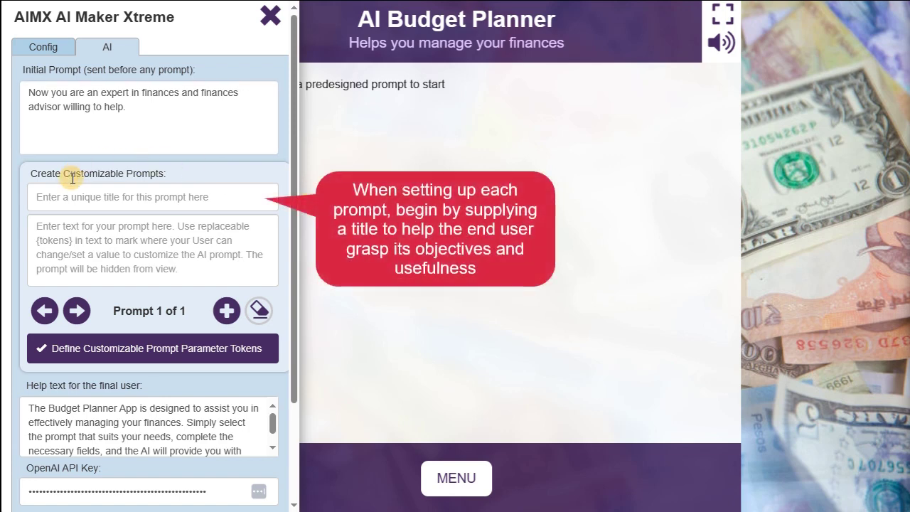
- Create the prompt "Monthly Budget Calculator" requesting a monthly budget plan, breakdown and recommendations from {monthlyIncome}, {monthlyExpenses} and {savingsGoal}
{"action": "left_click", "coordinate": [56, 198]}
{"action": "type", "text": "Monthly Budget Calculator"}
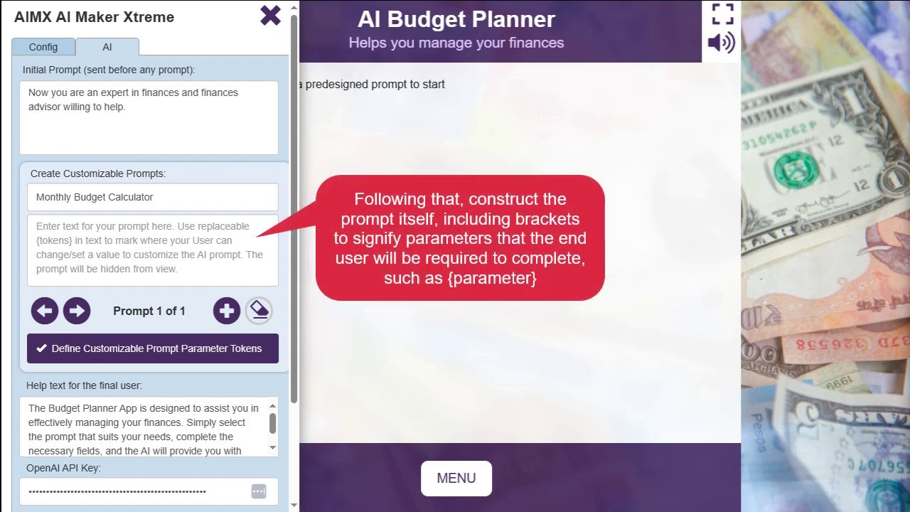
{"action": "left_click", "coordinate": [47, 230]}
{"action": "type", "text": "Monthly income: {monthlyIncome}, monthly expenses: {monthlyExpenses} , and monthly savings goals: {savingsGoal} . Get a breakdown of your budget and recommendations for financial management."}
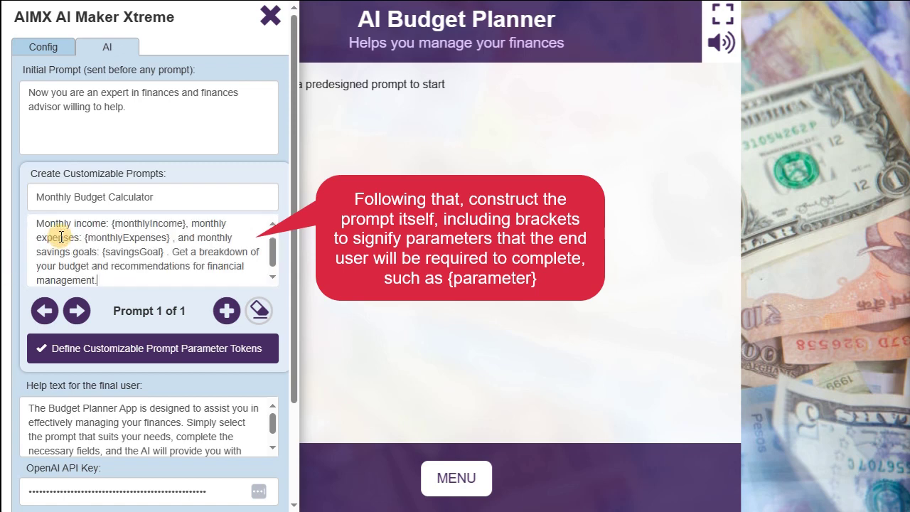
{"action": "scroll", "coordinate": [107, 245], "scroll_direction": "up", "scroll_amount": 2}
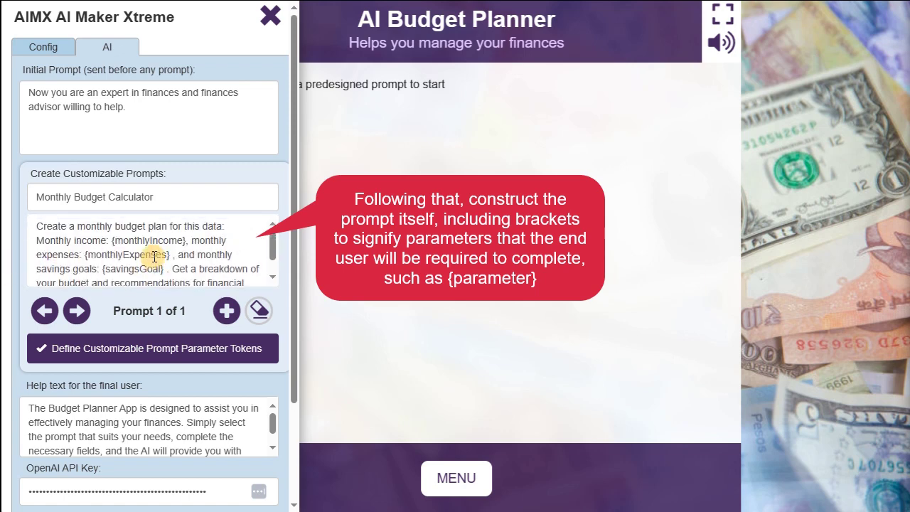
- Define the prompt's first parameter token as {monthlyIncome} with the question "Your monthly income" and default value 5000
{"action": "left_click_drag", "start_coordinate": [294, 279], "coordinate": [303, 375]}
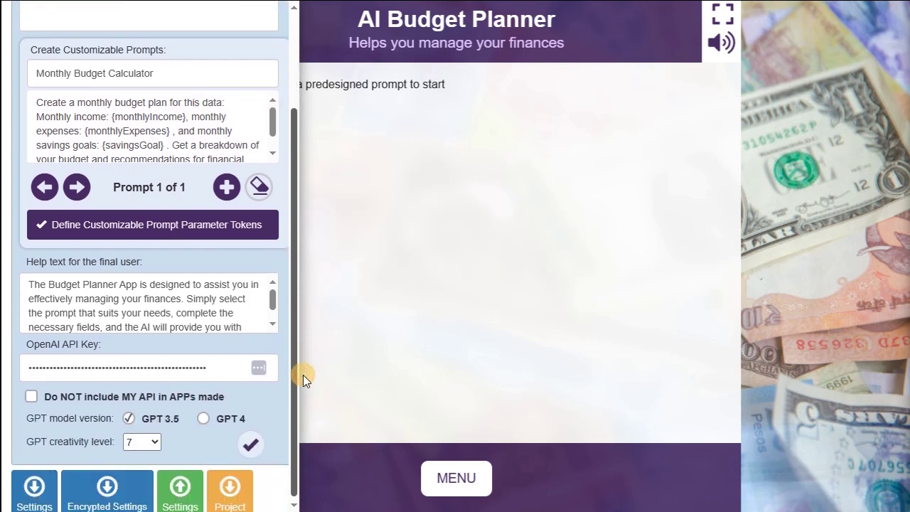
{"action": "left_click", "coordinate": [108, 229]}
{"action": "scroll", "coordinate": [108, 228], "scroll_direction": "up", "scroll_amount": 1}
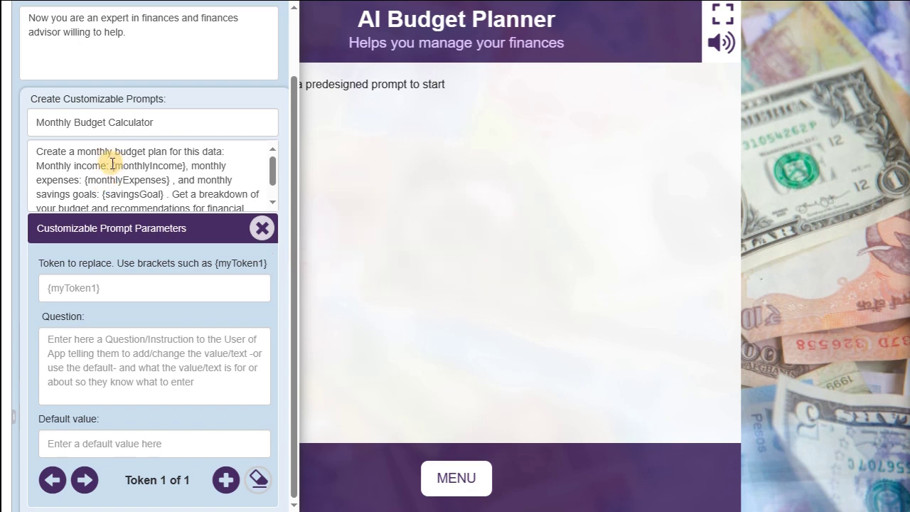
{"action": "left_click_drag", "start_coordinate": [111, 164], "coordinate": [189, 165]}
{"action": "key", "text": "ctrl+c"}
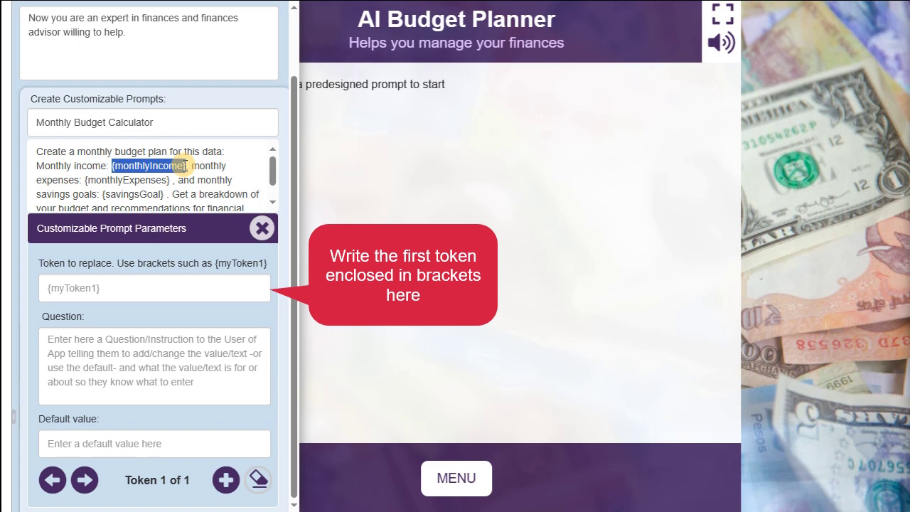
{"action": "left_click", "coordinate": [87, 287]}
{"action": "key", "text": "ctrl+v"}
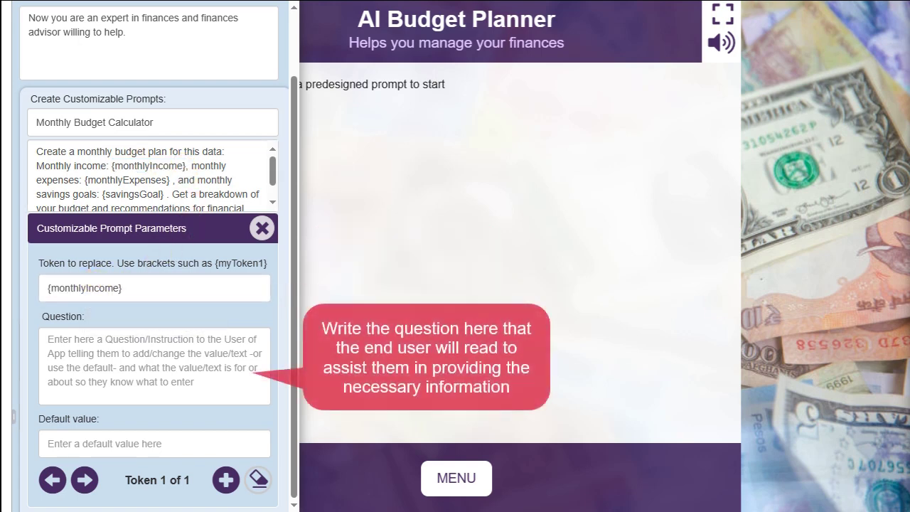
{"action": "left_click", "coordinate": [80, 338]}
{"action": "type", "text": "Your monthly income"}
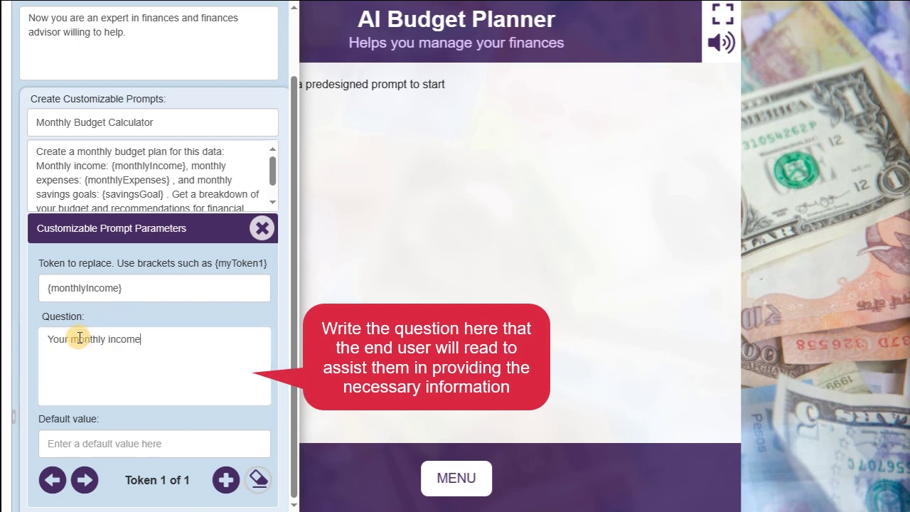
{"action": "left_click", "coordinate": [63, 445]}
{"action": "type", "text": "5000"}
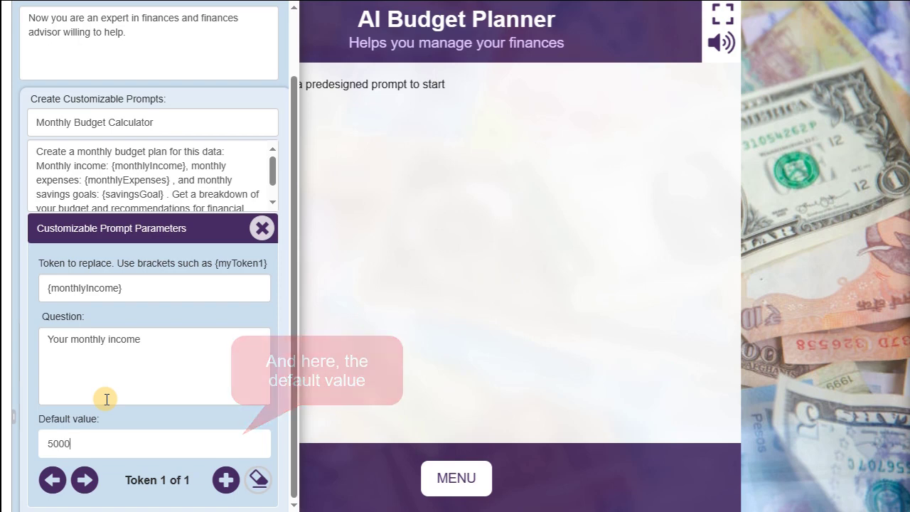
- Add a second parameter token {monthlyExpenses} with the question "Total monthly expenses" and default value 3000
{"action": "left_click", "coordinate": [225, 480]}
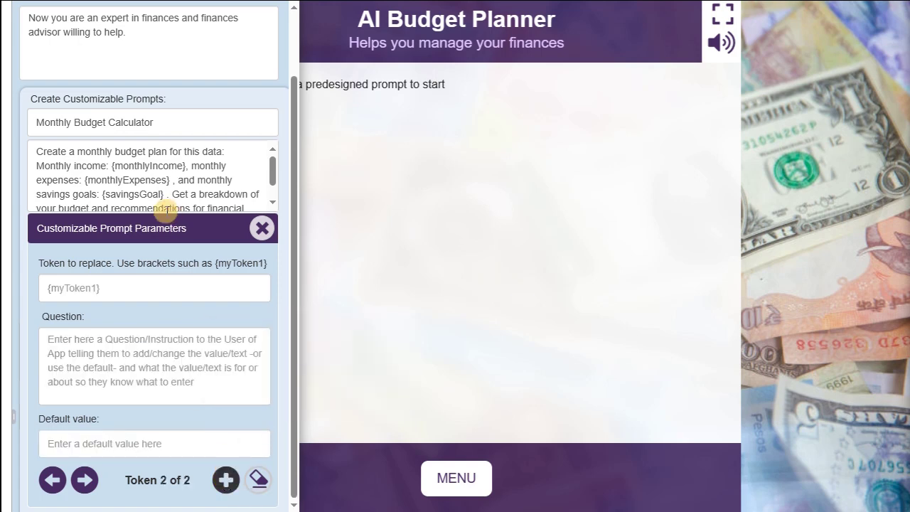
{"action": "left_click_drag", "start_coordinate": [84, 180], "coordinate": [169, 180]}
{"action": "key", "text": "ctrl+c"}
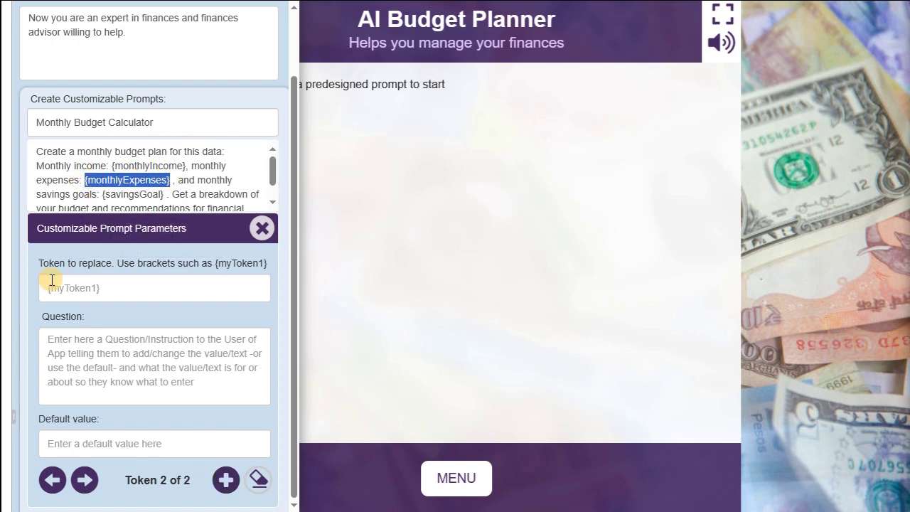
{"action": "left_click", "coordinate": [40, 285]}
{"action": "key", "text": "ctrl+v"}
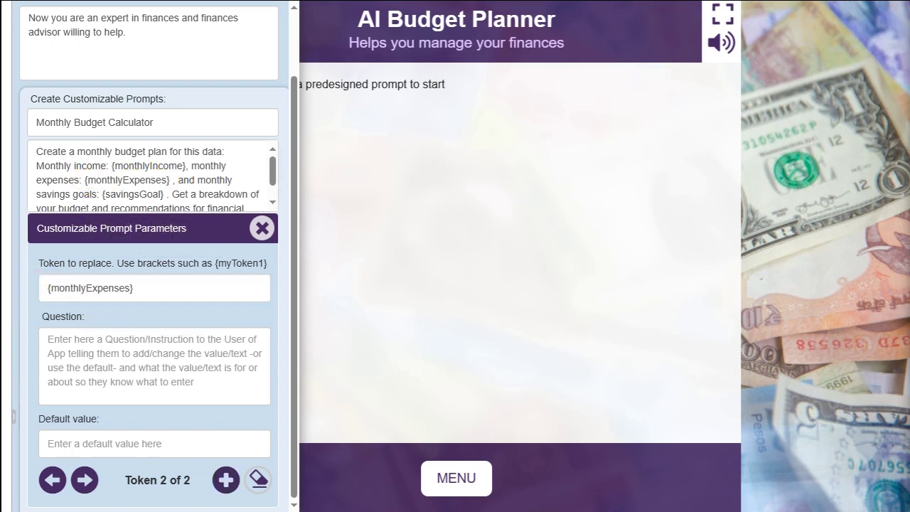
{"action": "left_click", "coordinate": [183, 345]}
{"action": "type", "text": "Total monthly expenses"}
{"action": "left_click", "coordinate": [75, 447]}
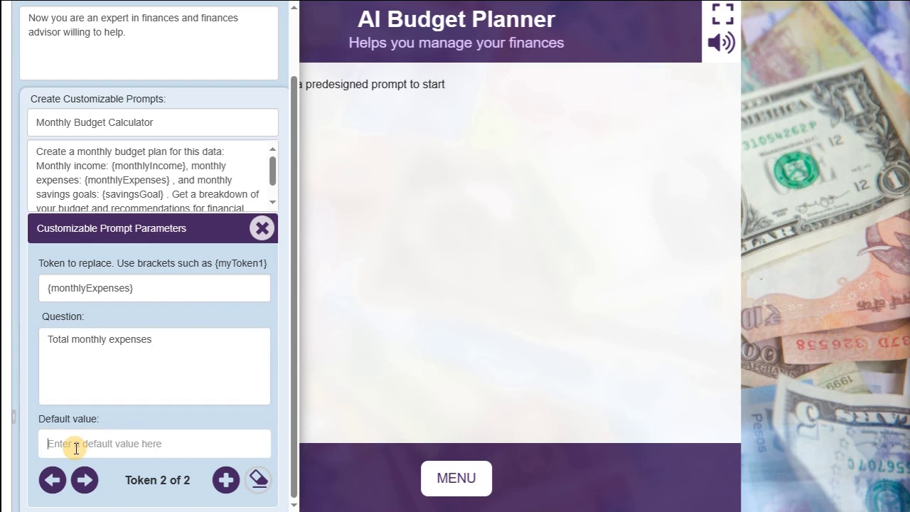
{"action": "type", "text": "3000"}
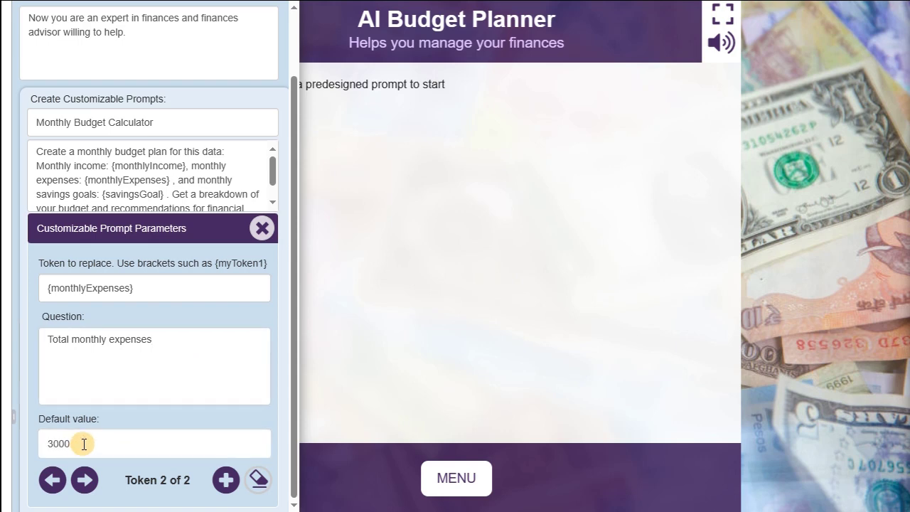
- Add a third parameter token {savingsGoal} with the question "Monthly savings goal" and default value 1000, and close the prompt parameters
{"action": "left_click", "coordinate": [226, 480]}
{"action": "left_click_drag", "start_coordinate": [103, 194], "coordinate": [164, 194]}
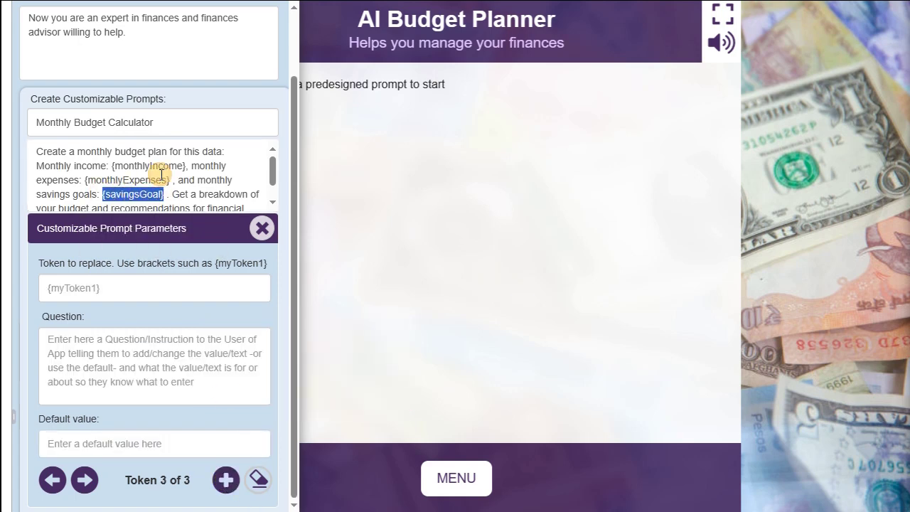
{"action": "left_click", "coordinate": [64, 290]}
{"action": "key", "text": "ctrl+v"}
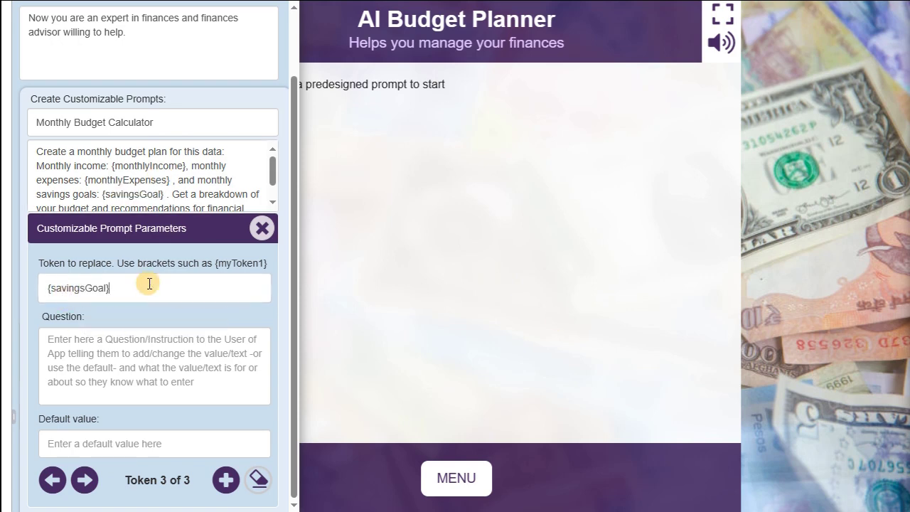
{"action": "left_click", "coordinate": [127, 337]}
{"action": "type", "text": "Monthly savings goal"}
{"action": "left_click", "coordinate": [67, 445]}
{"action": "type", "text": "1000"}
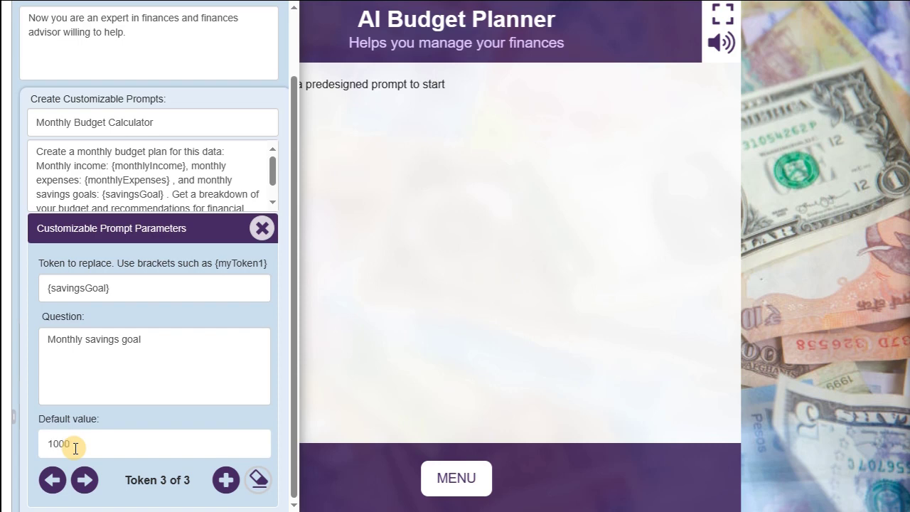
{"action": "left_click", "coordinate": [262, 229]}
- Apply the AI settings and close the maker settings to return to the app
{"action": "scroll", "coordinate": [264, 306], "scroll_direction": "down", "scroll_amount": 1}
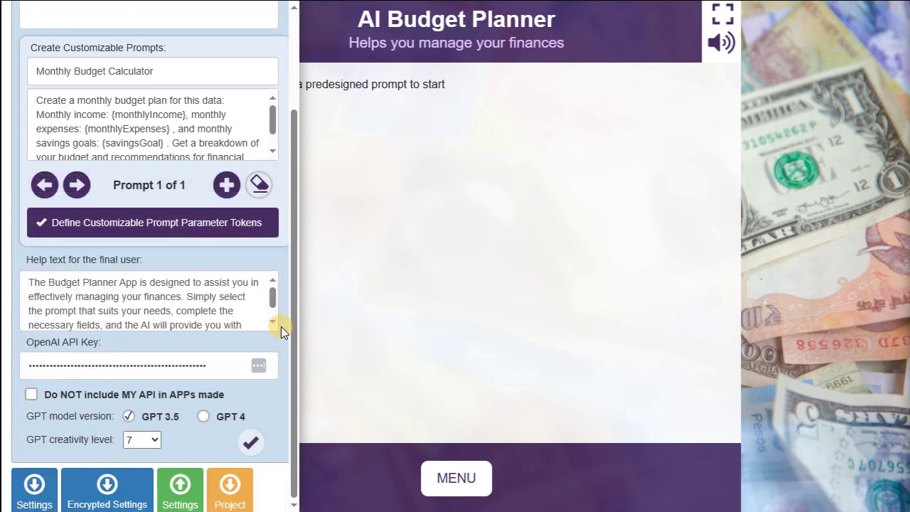
{"action": "left_click", "coordinate": [253, 444]}
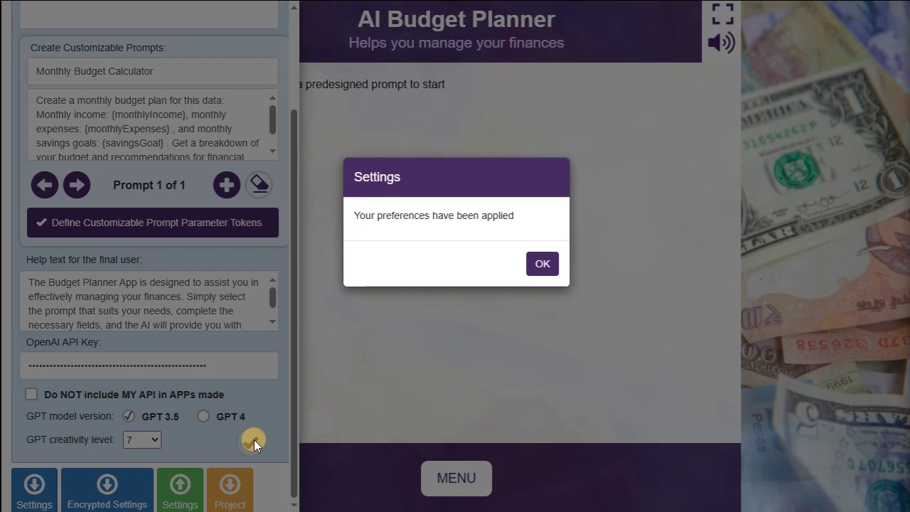
{"action": "left_click", "coordinate": [539, 270]}
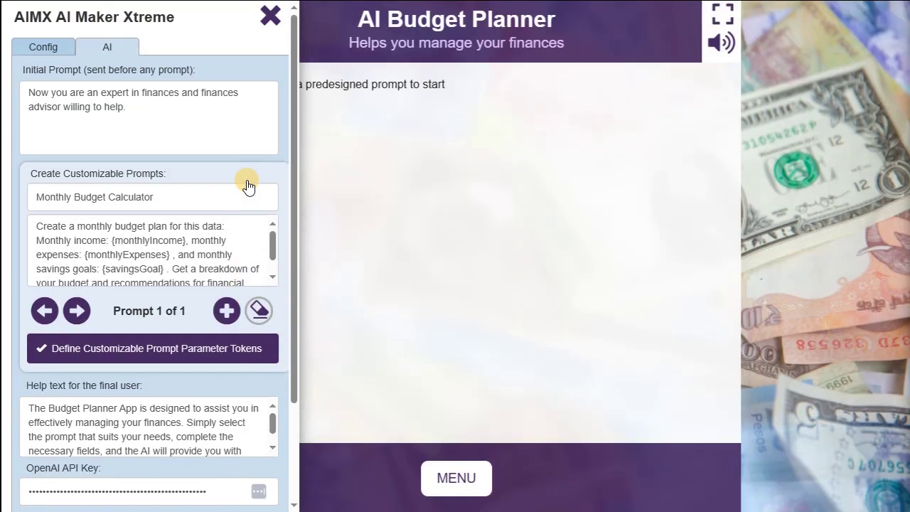
{"action": "left_click", "coordinate": [270, 22]}
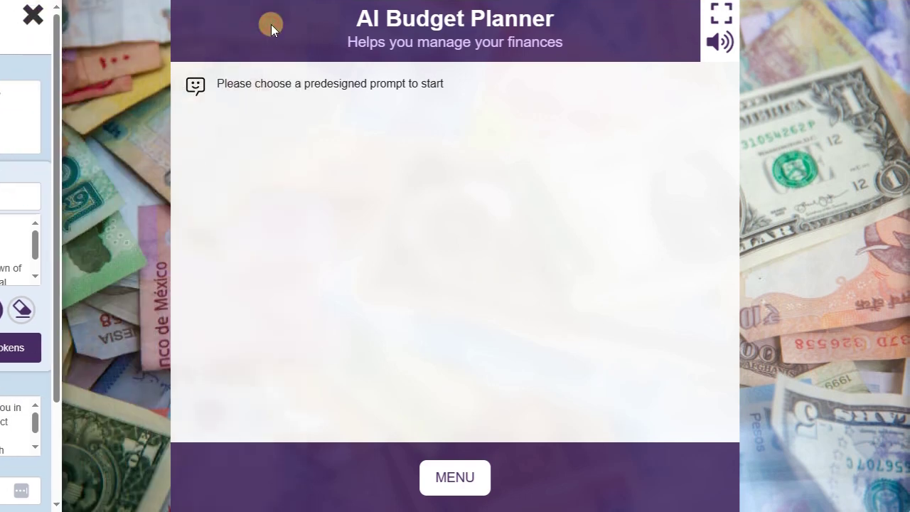
- Choose the predefined prompt Monthly Budget Calculator in the app's user menu
{"action": "left_click", "coordinate": [454, 478]}
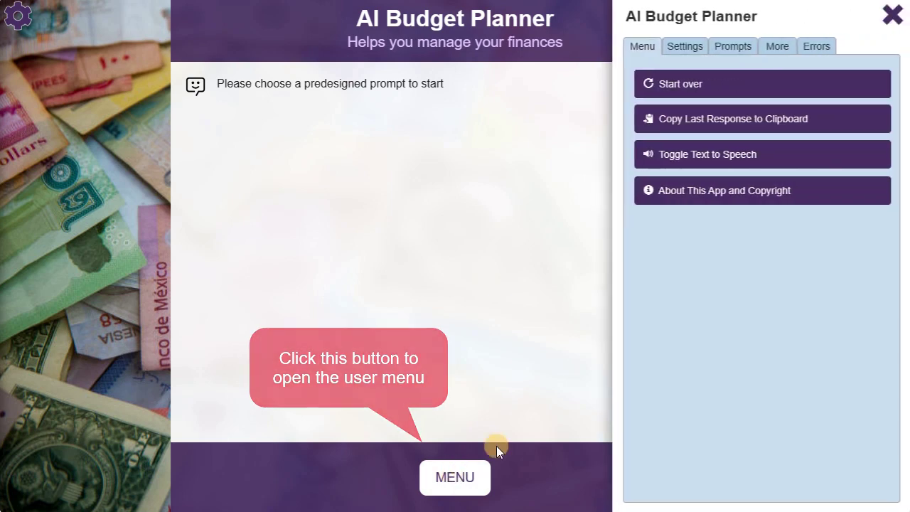
{"action": "left_click", "coordinate": [740, 49]}
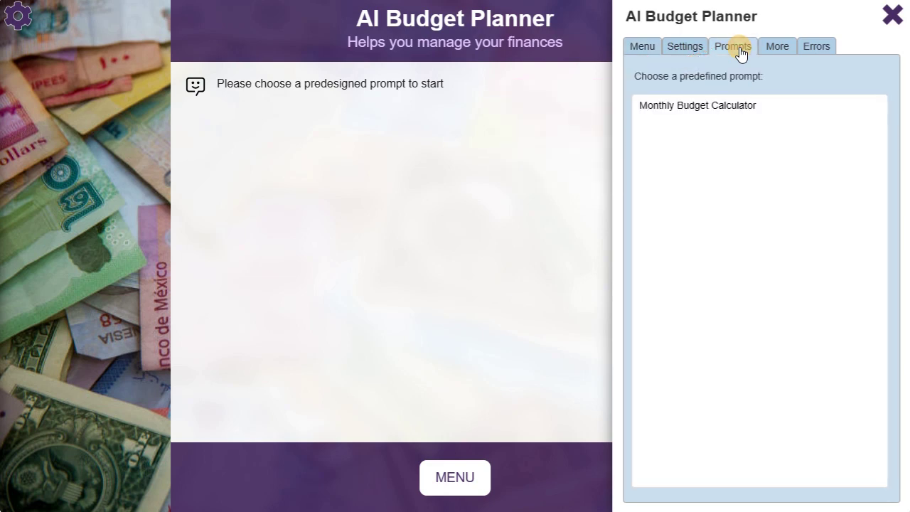
{"action": "left_click", "coordinate": [693, 106]}
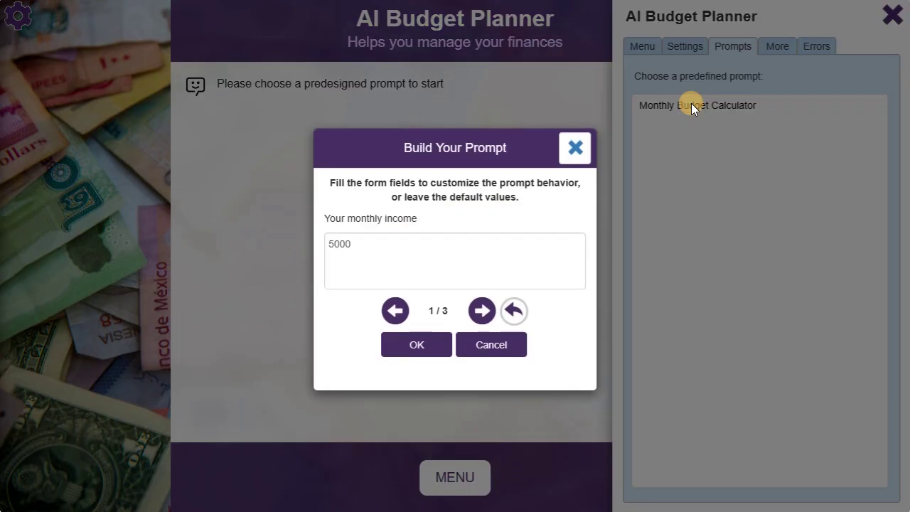
- Submit the prompt with monthly income 6000, expenses 2000 and savings goal 1000, and read through the AI answer
{"action": "left_click", "coordinate": [332, 243]}
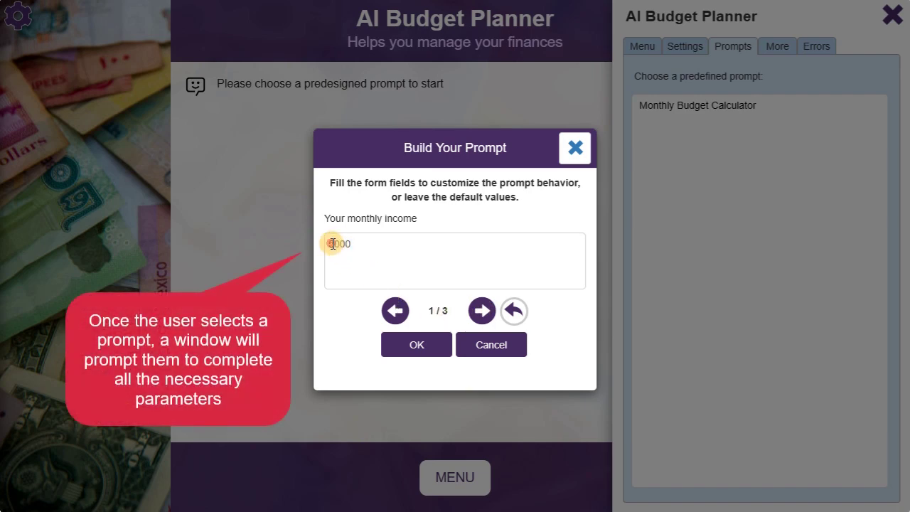
{"action": "left_click", "coordinate": [479, 313]}
{"action": "left_click_drag", "start_coordinate": [335, 243], "coordinate": [307, 243]}
{"action": "left_click", "coordinate": [481, 310]}
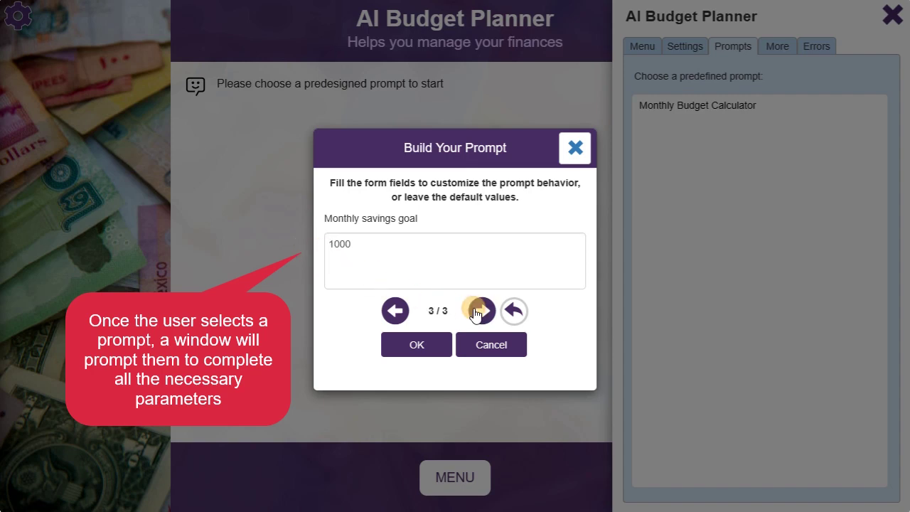
{"action": "left_click", "coordinate": [418, 343]}
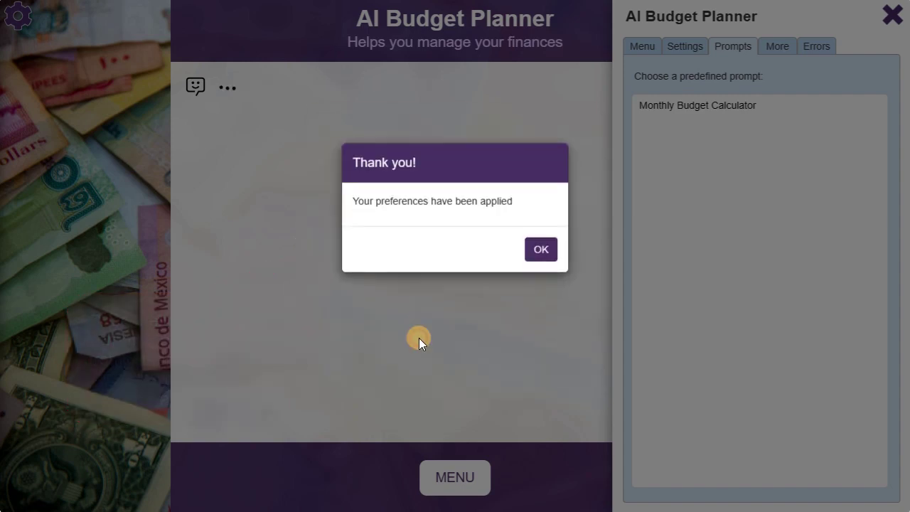
{"action": "left_click", "coordinate": [542, 265]}
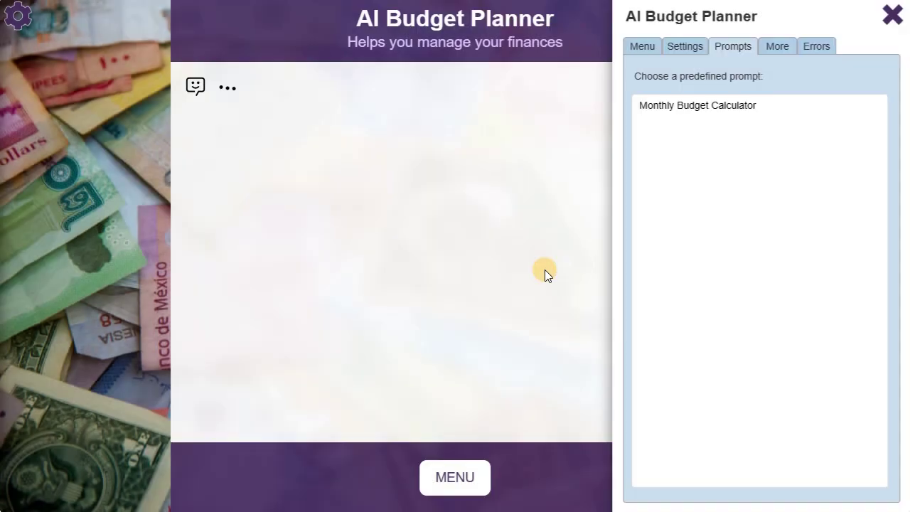
{"action": "left_click", "coordinate": [892, 16]}
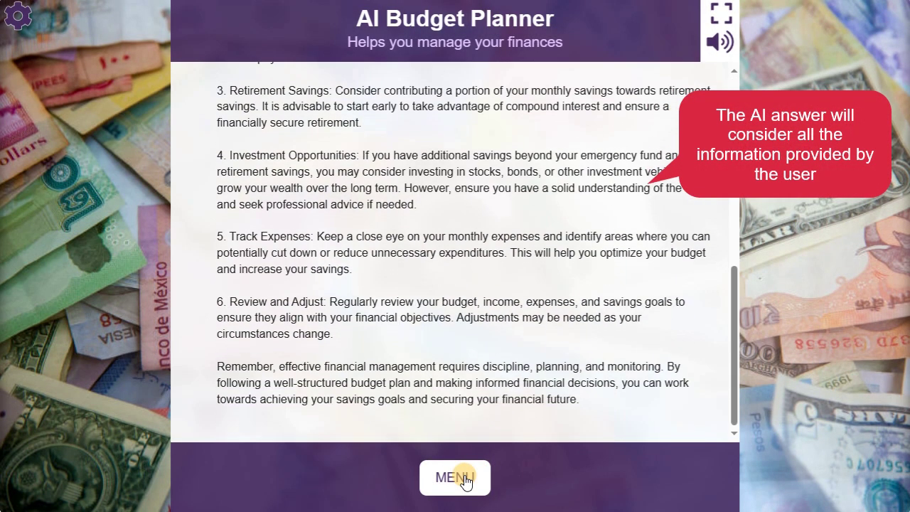
{"action": "scroll", "coordinate": [372, 271], "scroll_direction": "up", "scroll_amount": 3}
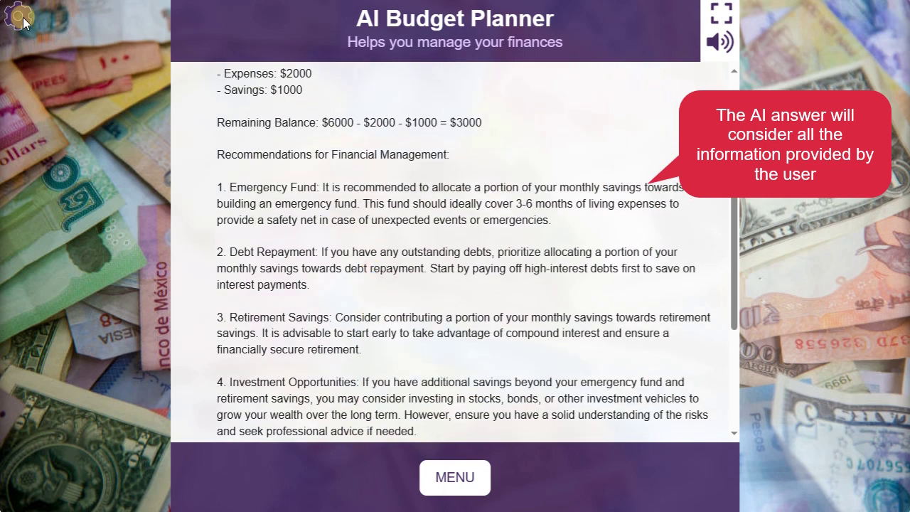
- Add the prompt "Debt Payoff Calculator" requesting payoff time and acceleration strategies from {debtAmount}, {interestRate} and {monthlyPayment}
{"action": "left_click", "coordinate": [18, 21]}
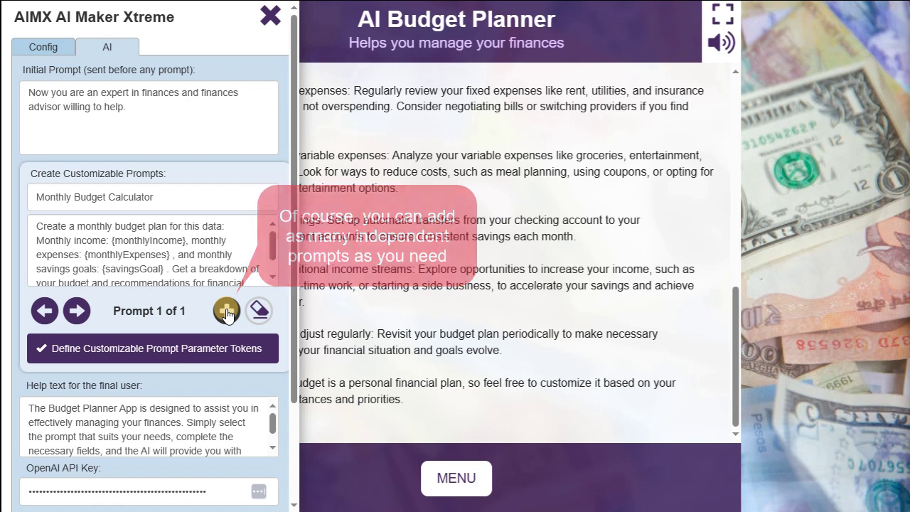
{"action": "left_click", "coordinate": [226, 311]}
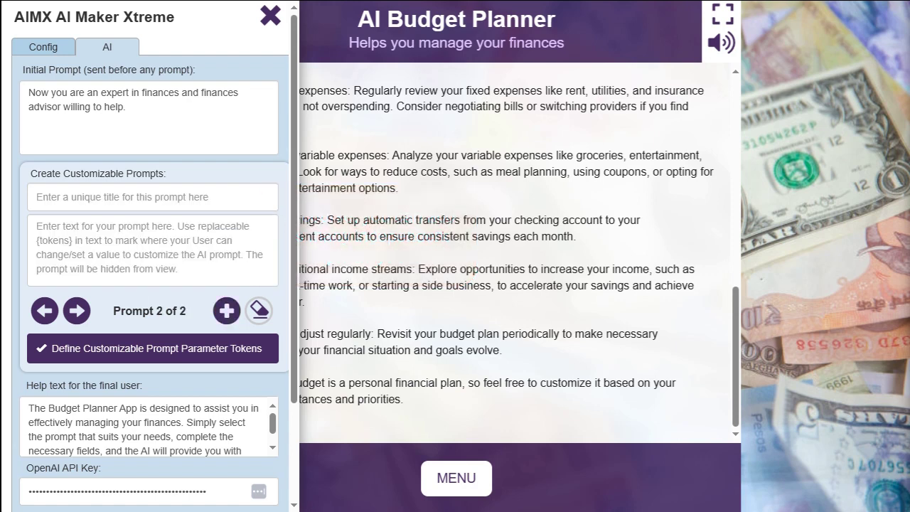
{"action": "left_click", "coordinate": [89, 196]}
{"action": "type", "text": "Debt Payoff Calculator"}
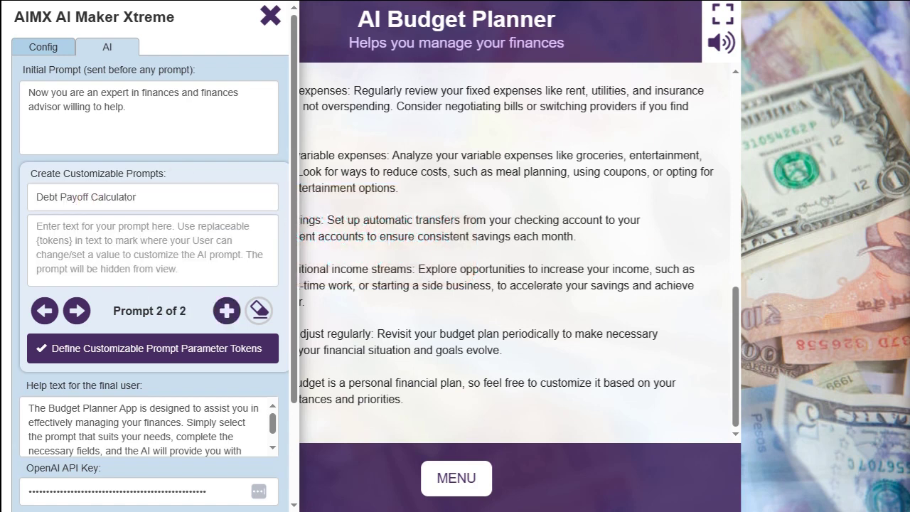
{"action": "left_click", "coordinate": [126, 229]}
{"action": "key", "text": "ctrl+v"}
- Define the debt prompt's first parameter token as {debtAmount} with the question "Total debt amount" and default value 1000
{"action": "left_click_drag", "start_coordinate": [189, 240], "coordinate": [257, 240]}
{"action": "left_click", "coordinate": [137, 359]}
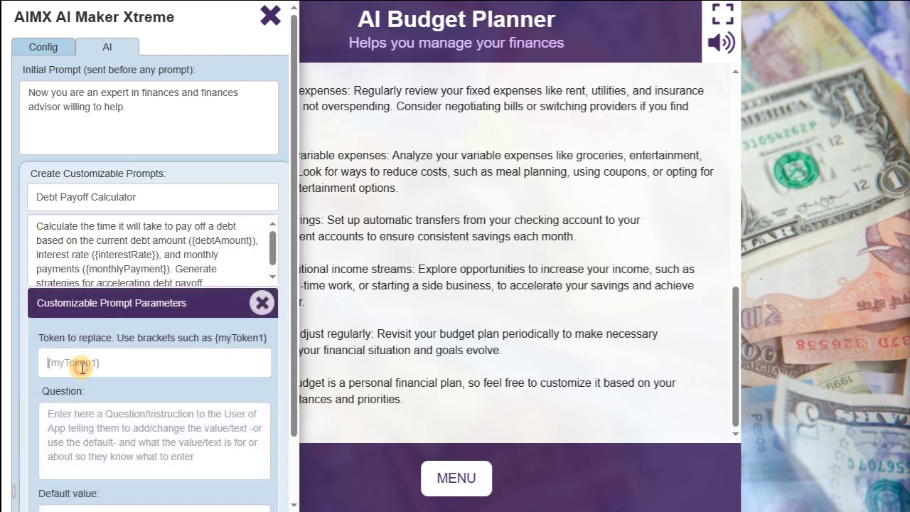
{"action": "left_click", "coordinate": [78, 362]}
{"action": "key", "text": "ctrl+v"}
{"action": "left_click", "coordinate": [108, 422]}
{"action": "scroll", "coordinate": [108, 422], "scroll_direction": "down", "scroll_amount": 1}
{"action": "key", "text": "ctrl+v"}
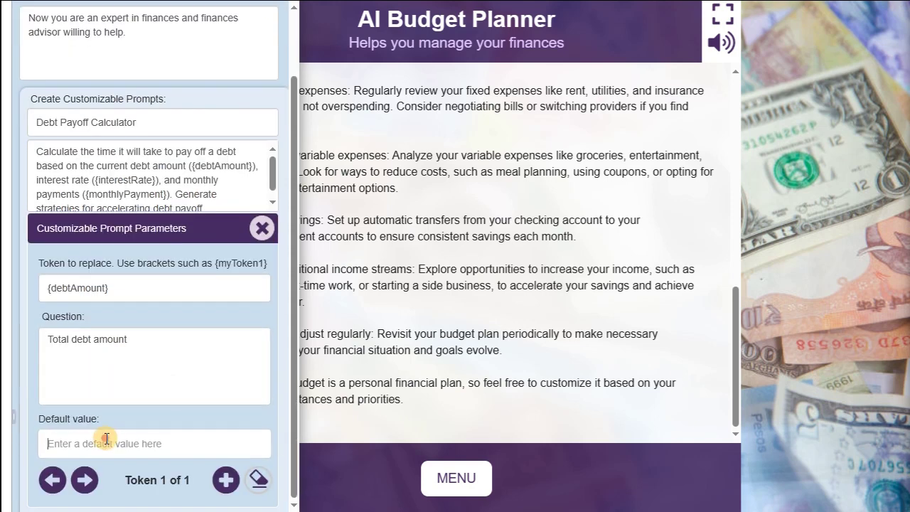
{"action": "left_click", "coordinate": [106, 435]}
{"action": "type", "text": "1000"}
- Add a second token {interestRate} with the question "Interest rate (as a decimal)" and default value 0.05
{"action": "left_click", "coordinate": [226, 480]}
{"action": "left_click_drag", "start_coordinate": [93, 174], "coordinate": [160, 180]}
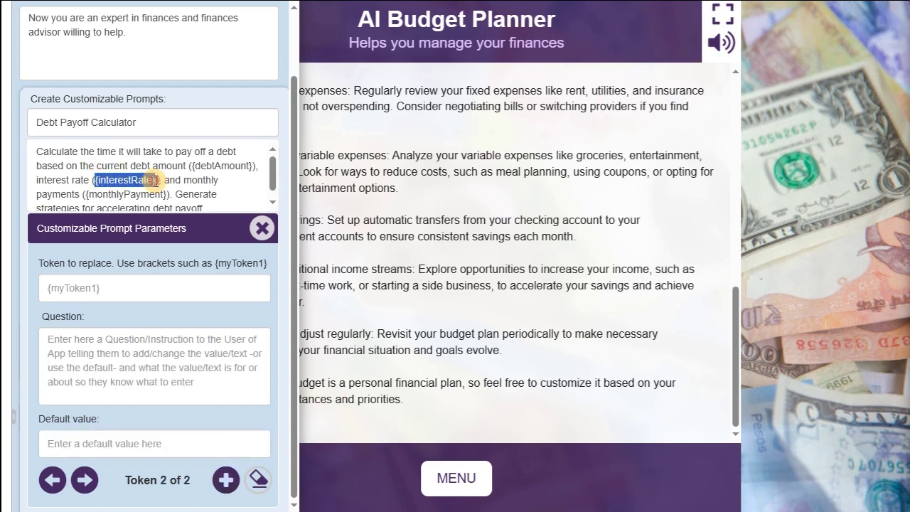
{"action": "key", "text": "ctrl+c"}
{"action": "left_click", "coordinate": [81, 288]}
{"action": "key", "text": "ctrl+v"}
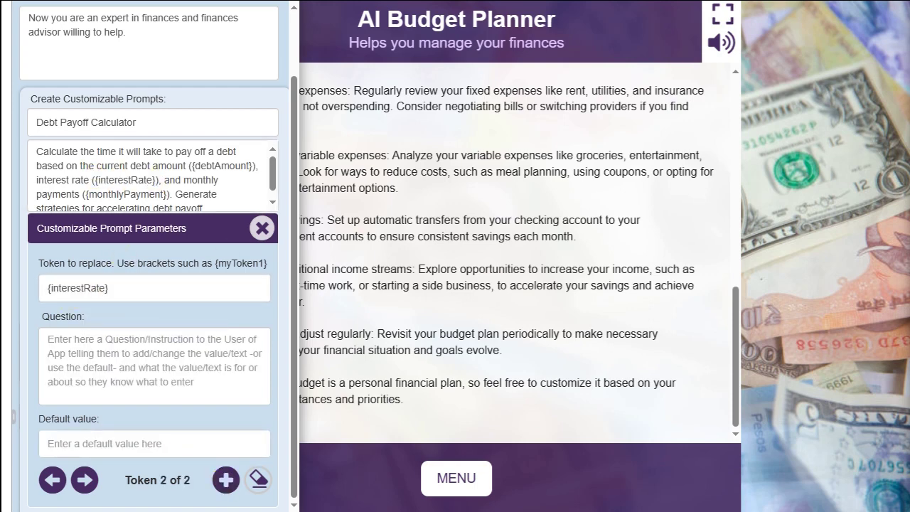
{"action": "left_click", "coordinate": [87, 336]}
{"action": "key", "text": "ctrl+v"}
{"action": "left_click", "coordinate": [69, 439]}
{"action": "type", "text": "0.05"}
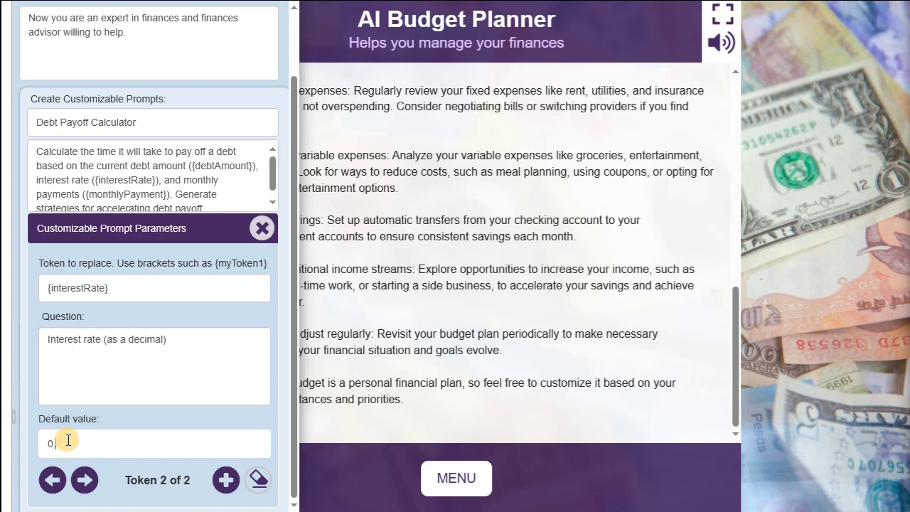
- Add a third token {monthlyPayment} with the question "Monthly payment amount" and default value 500, and close the prompt parameters
{"action": "left_click", "coordinate": [226, 479]}
{"action": "scroll", "coordinate": [153, 173], "scroll_direction": "down", "scroll_amount": 1}
{"action": "left_click_drag", "start_coordinate": [85, 186], "coordinate": [166, 186]}
{"action": "key", "text": "ctrl+c"}
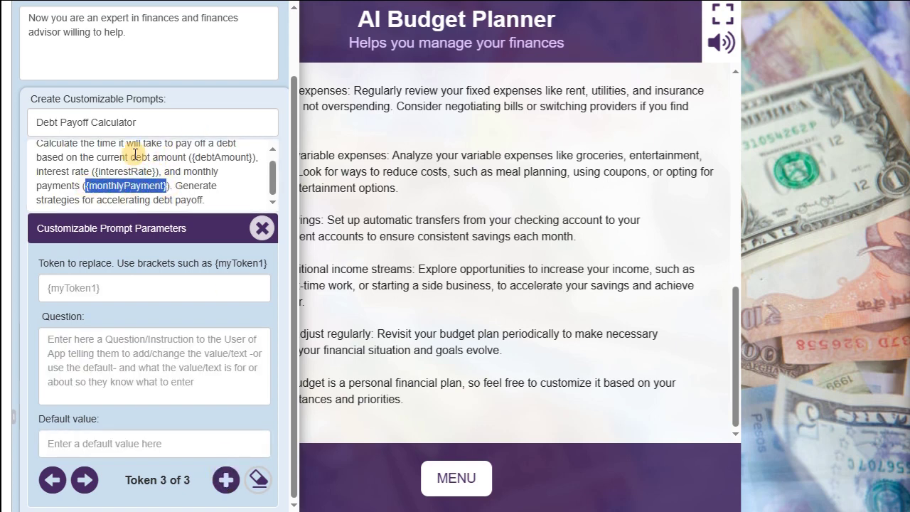
{"action": "left_click", "coordinate": [81, 287]}
{"action": "key", "text": "ctrl+v"}
{"action": "left_click", "coordinate": [59, 350]}
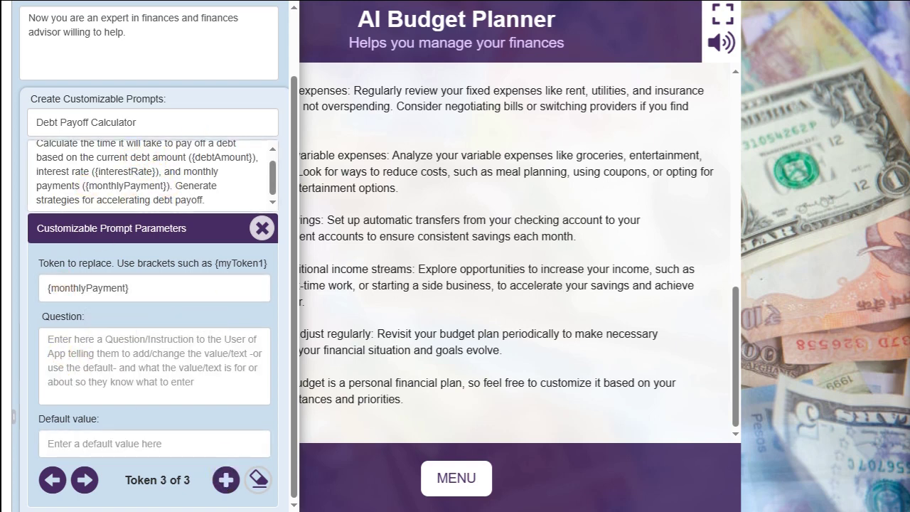
{"action": "key", "text": "ctrl+v"}
{"action": "left_click", "coordinate": [260, 438]}
{"action": "type", "text": "500"}
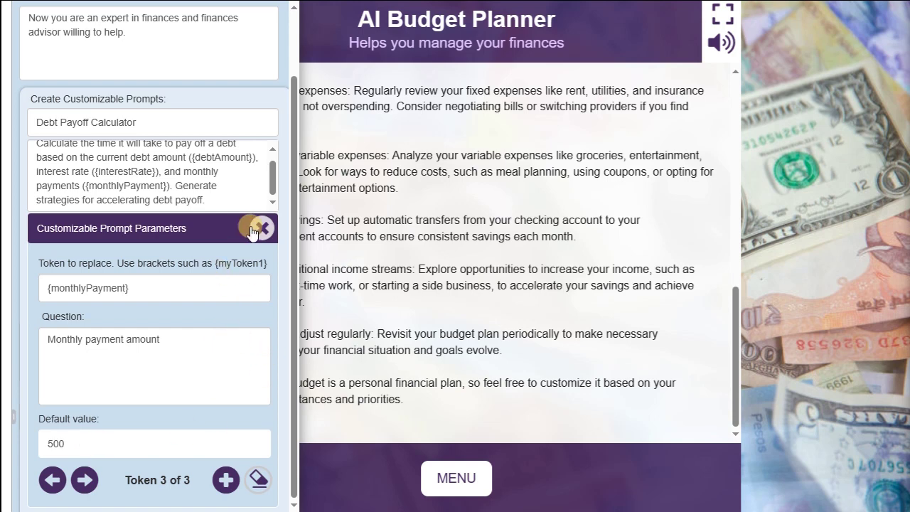
{"action": "left_click", "coordinate": [250, 229]}
- Close the maker settings and return to the AI Budget Planner app view
{"action": "scroll", "coordinate": [214, 194], "scroll_direction": "up", "scroll_amount": 1}
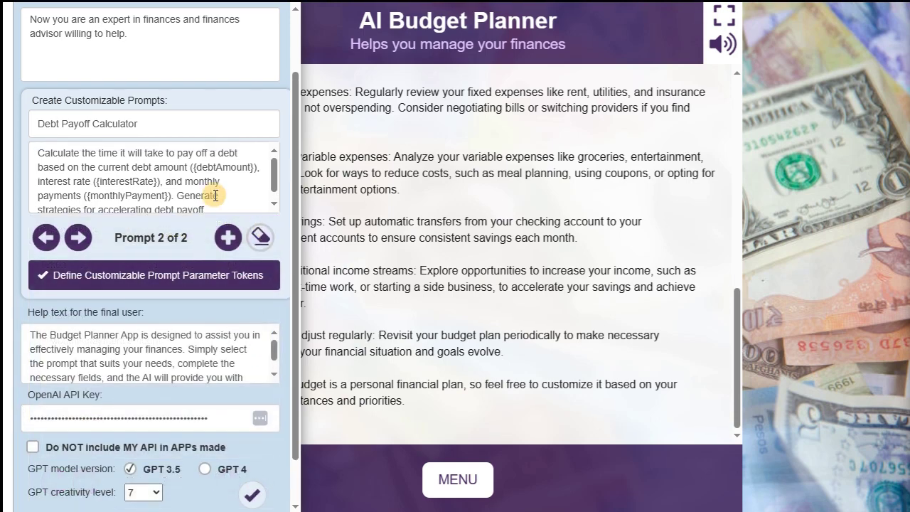
{"action": "scroll", "coordinate": [215, 196], "scroll_direction": "up", "scroll_amount": 1}
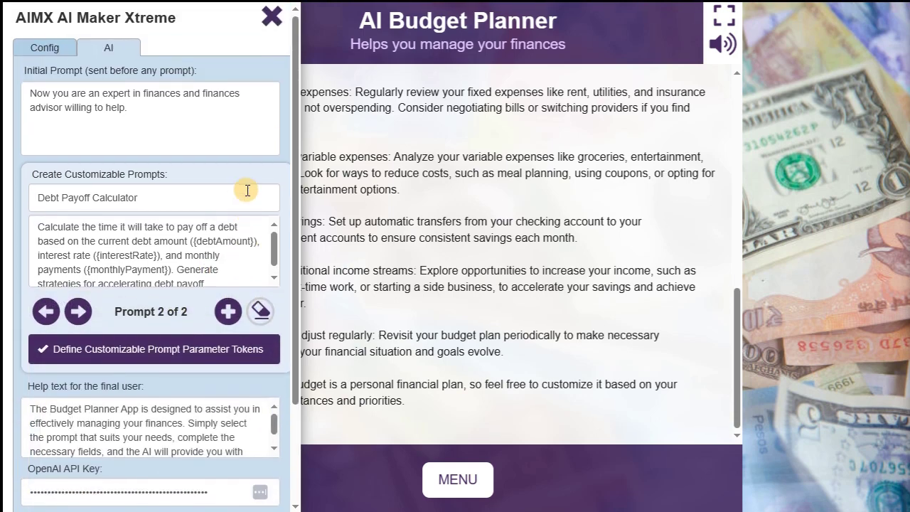
{"action": "left_click", "coordinate": [270, 14]}
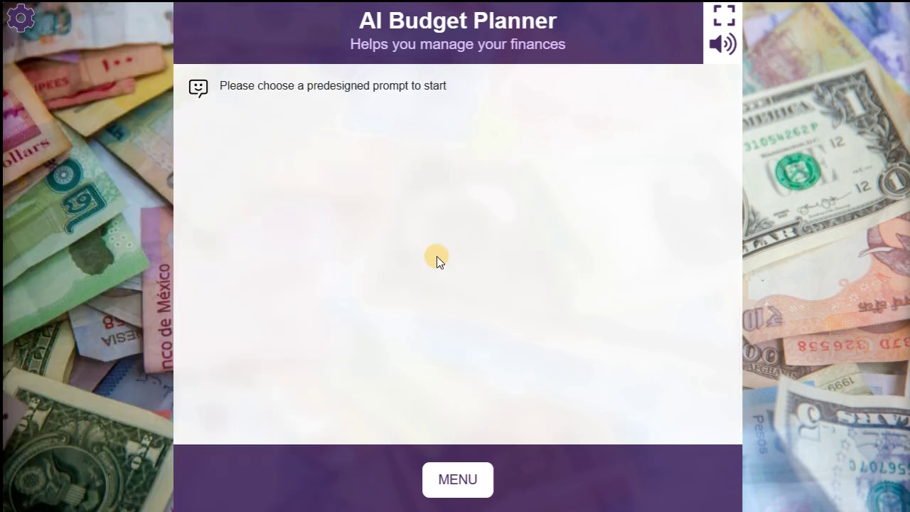
- Start the predefined Debt Payoff Calculator prompt and set its total debt amount to 2000
{"action": "left_click", "coordinate": [451, 483]}
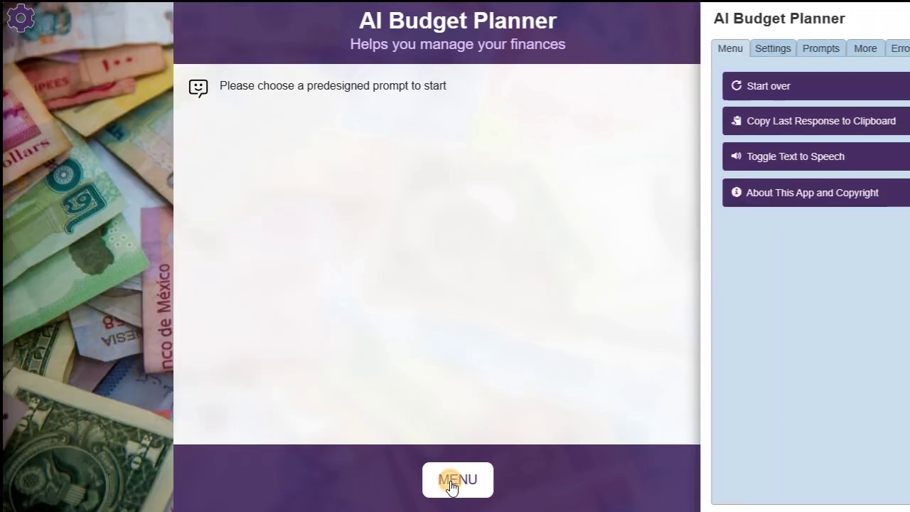
{"action": "left_click", "coordinate": [735, 51]}
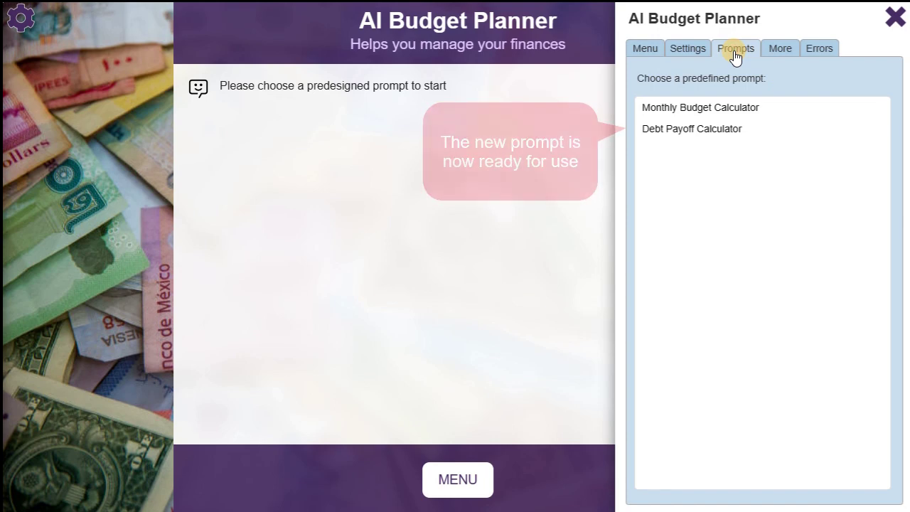
{"action": "left_click", "coordinate": [698, 130]}
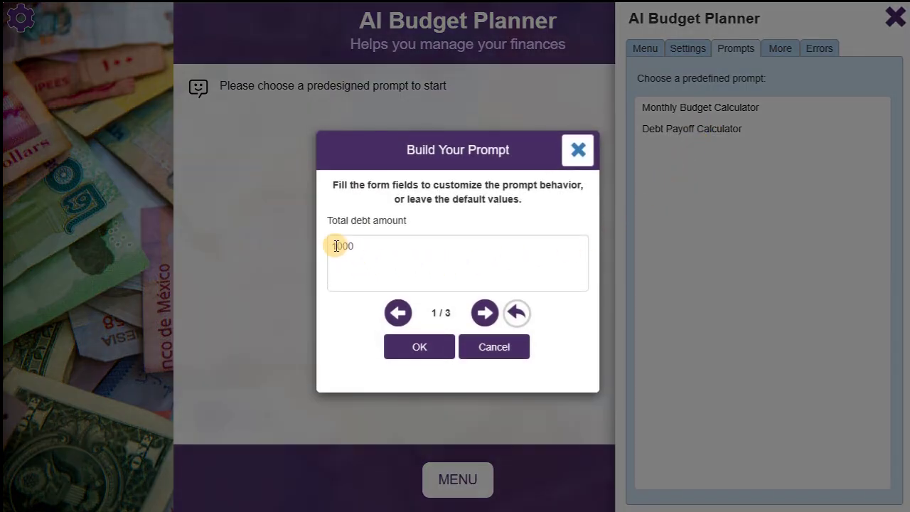
{"action": "left_click_drag", "start_coordinate": [335, 246], "coordinate": [327, 248]}
{"action": "type", "text": "2"}
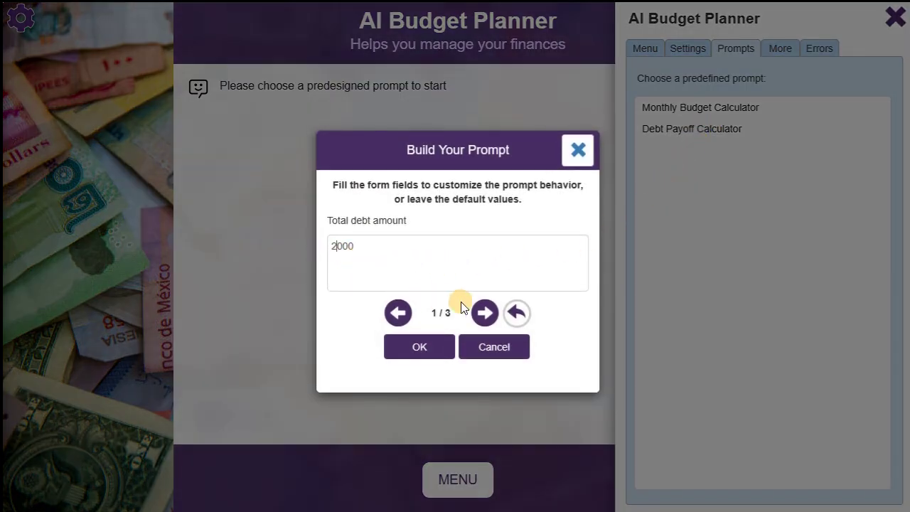
- Set the debt prompt's interest rate to 0.07 and its monthly payment amount to 600
{"action": "left_click", "coordinate": [482, 313]}
{"action": "left_click", "coordinate": [354, 245]}
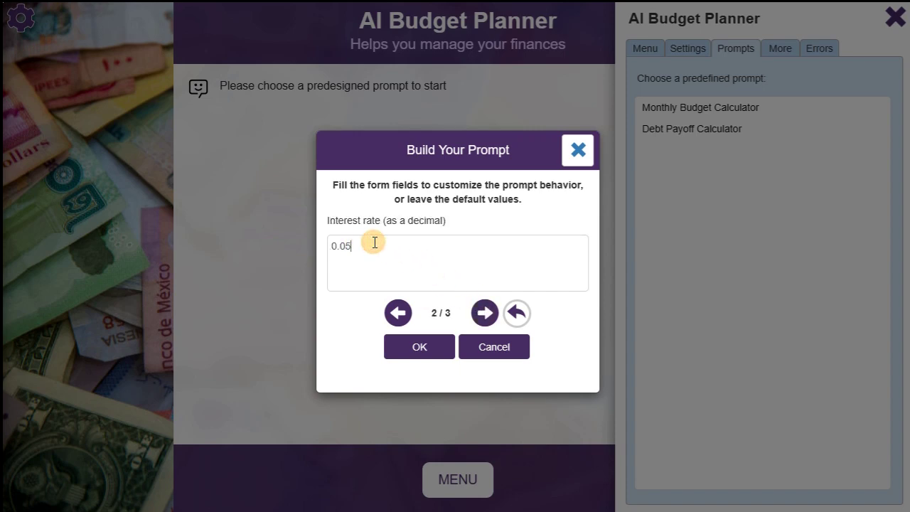
{"action": "left_click", "coordinate": [484, 313]}
{"action": "left_click", "coordinate": [337, 245]}
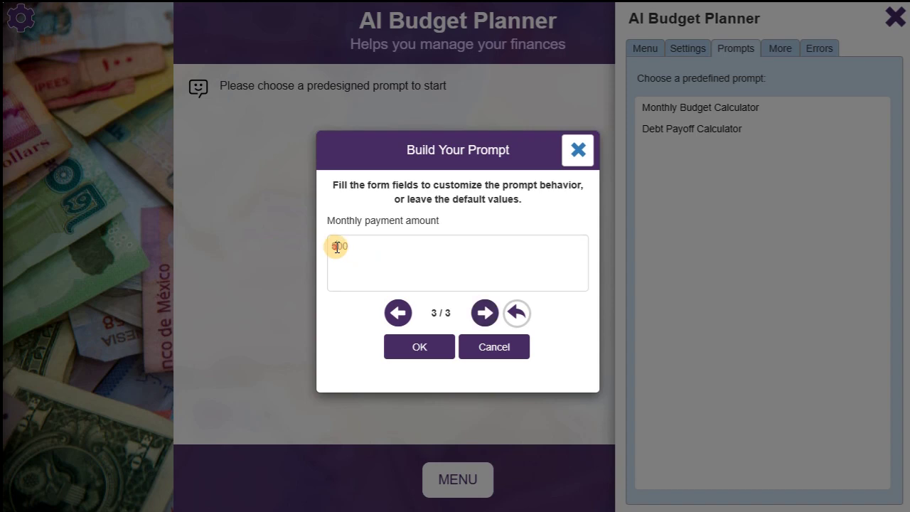
{"action": "key", "text": "BackSpace"}
{"action": "type", "text": "6"}
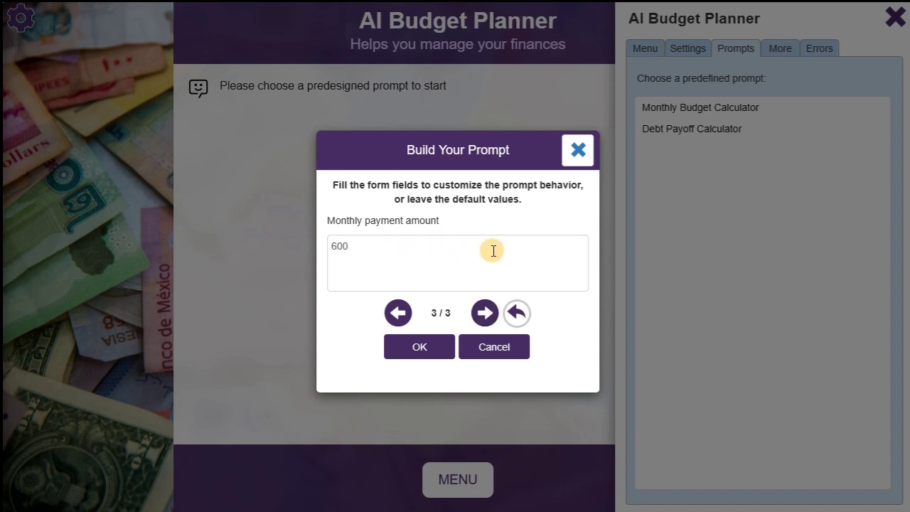
- Submit the customized debt payoff prompt, accept the applied preferences, and review the generated calculation and payoff strategies
{"action": "left_click", "coordinate": [425, 348]}
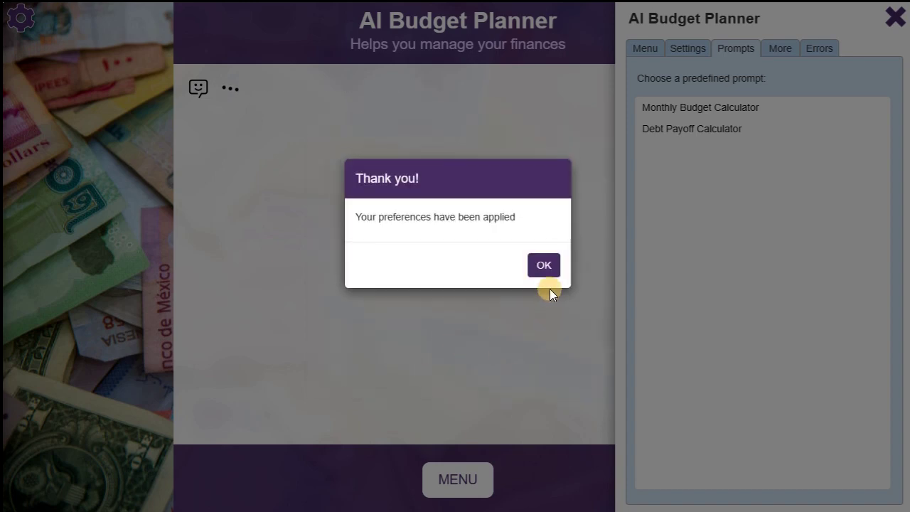
{"action": "left_click", "coordinate": [543, 270]}
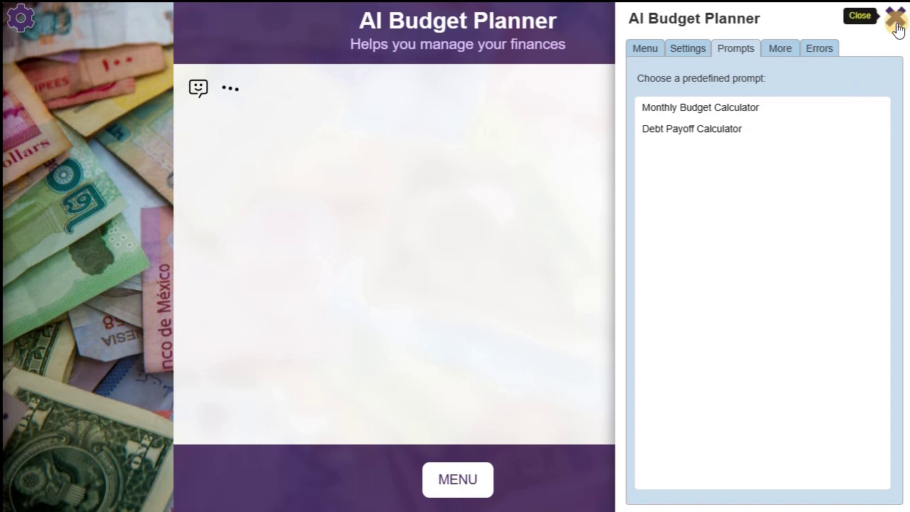
{"action": "left_click", "coordinate": [895, 20]}
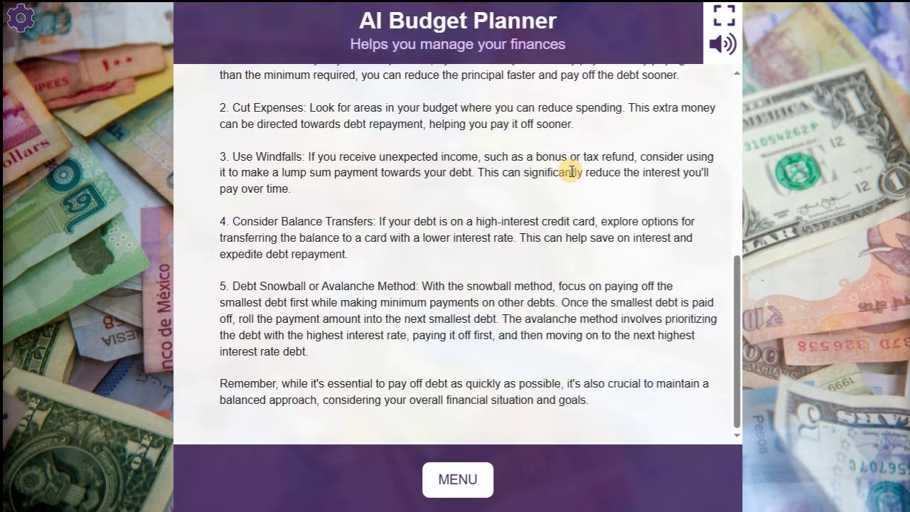
{"action": "scroll", "coordinate": [542, 213], "scroll_direction": "up", "scroll_amount": 5}
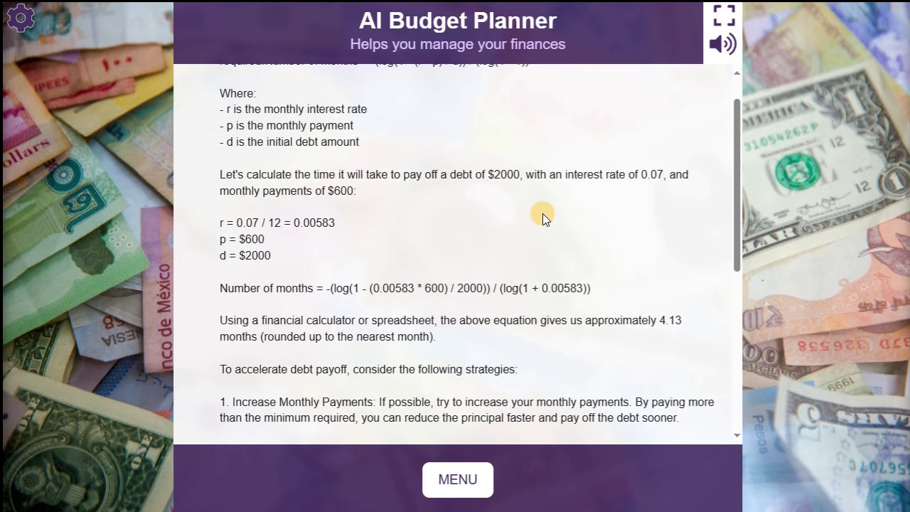
{"action": "scroll", "coordinate": [552, 229], "scroll_direction": "down", "scroll_amount": 3}
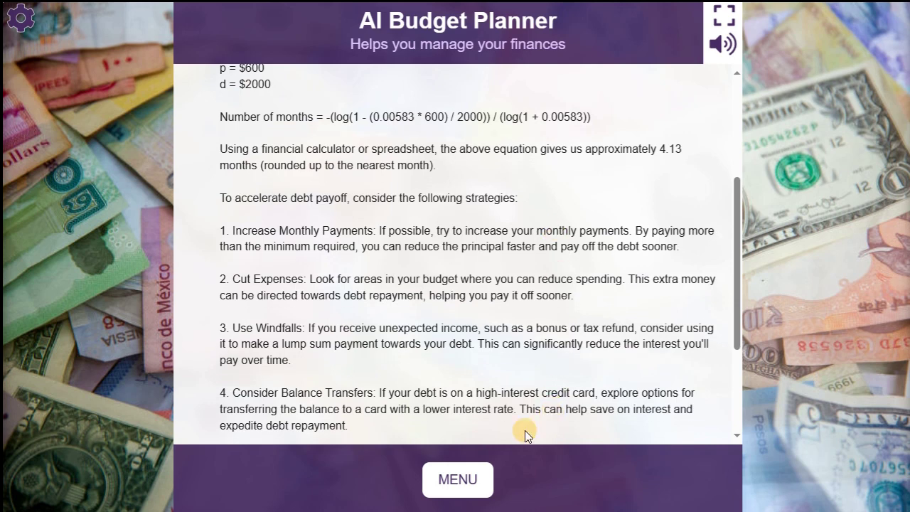
- Examine the finished app's general actions, GPT settings, predefined prompts, help text and AI error notice, and return to the response
{"action": "left_click", "coordinate": [458, 477]}
{"action": "left_click", "coordinate": [652, 52]}
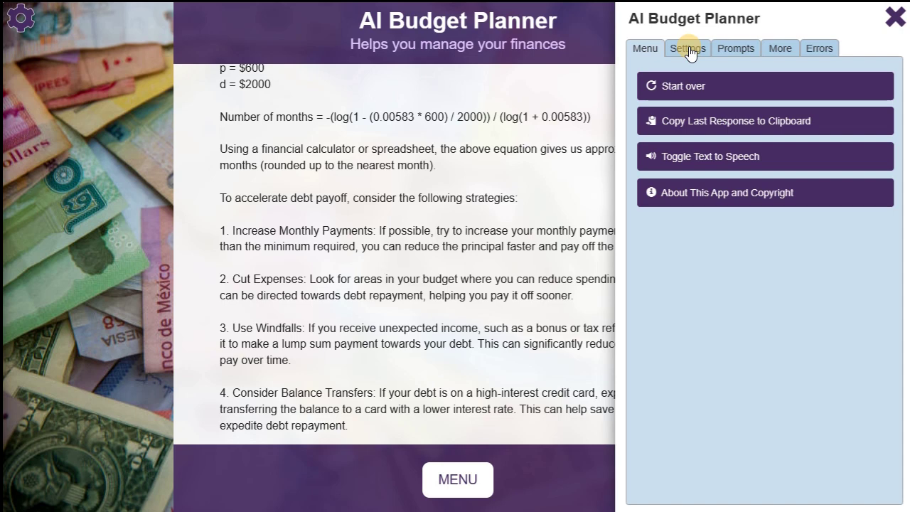
{"action": "left_click", "coordinate": [687, 49]}
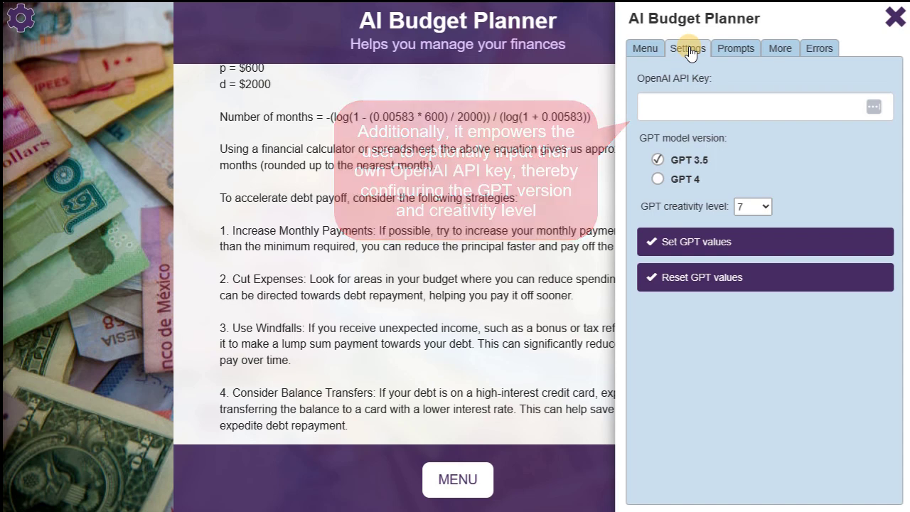
{"action": "left_click", "coordinate": [731, 51]}
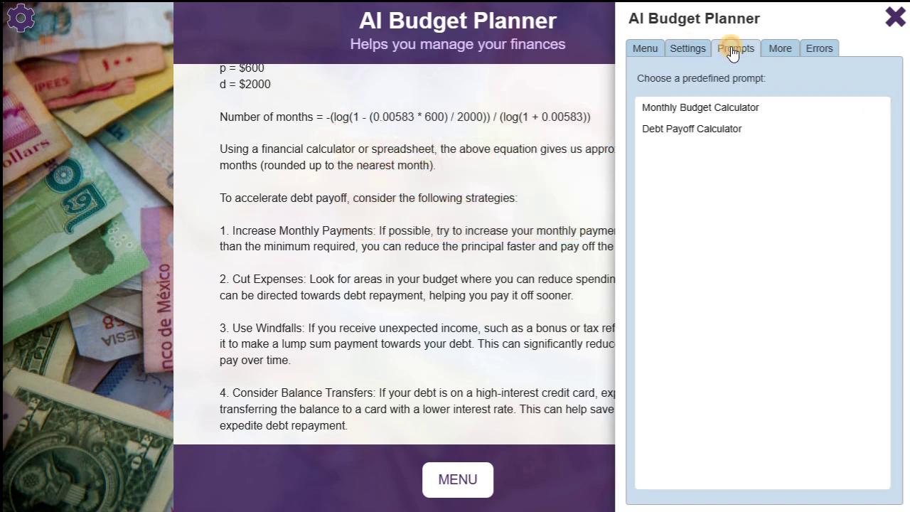
{"action": "left_click", "coordinate": [783, 51]}
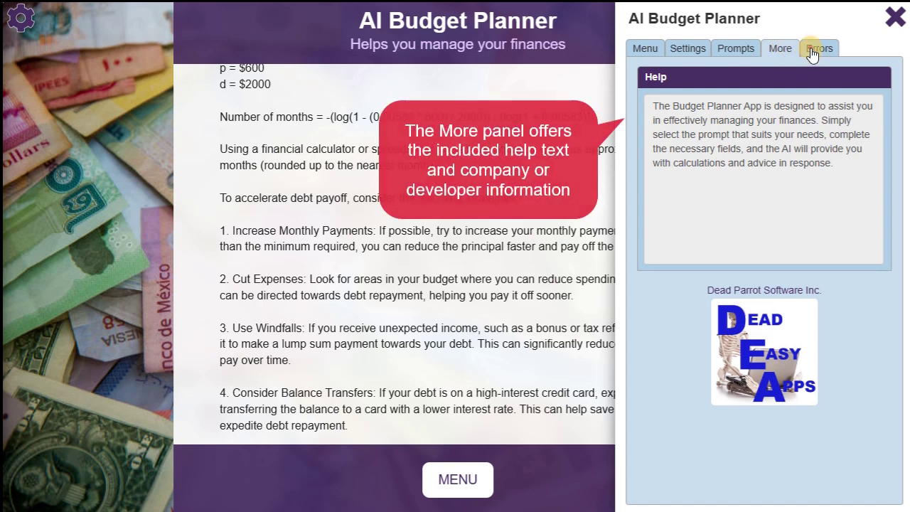
{"action": "left_click", "coordinate": [812, 54]}
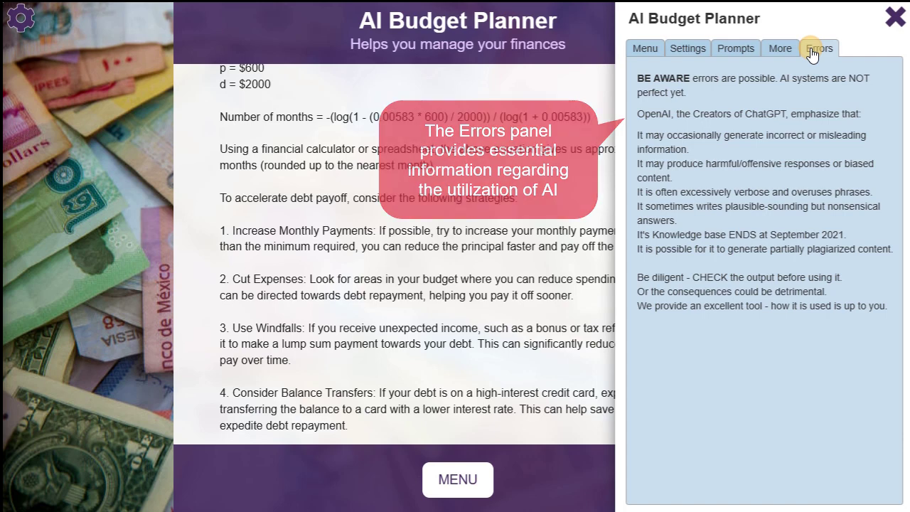
{"action": "left_click", "coordinate": [888, 26]}
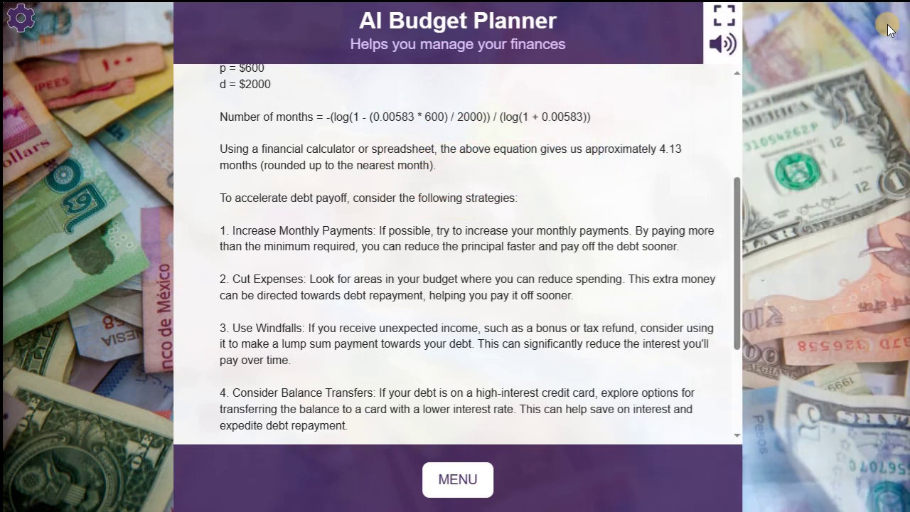
- Reopen the maker's AI settings and go to the download option for the project settings file
{"action": "left_click", "coordinate": [22, 22]}
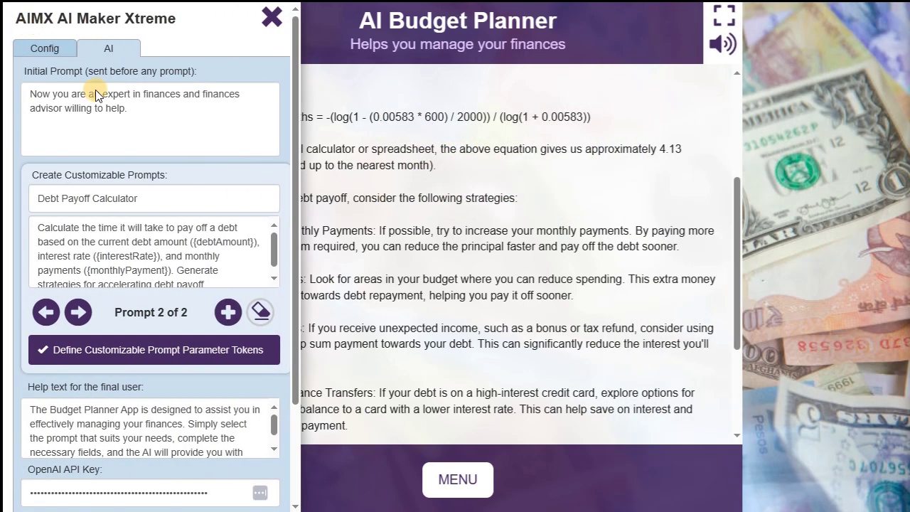
{"action": "scroll", "coordinate": [112, 196], "scroll_direction": "down", "scroll_amount": 2}
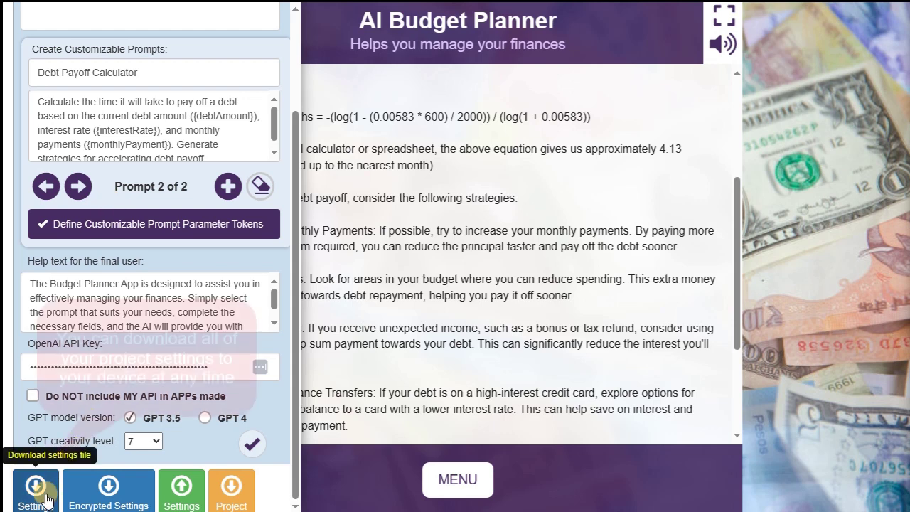